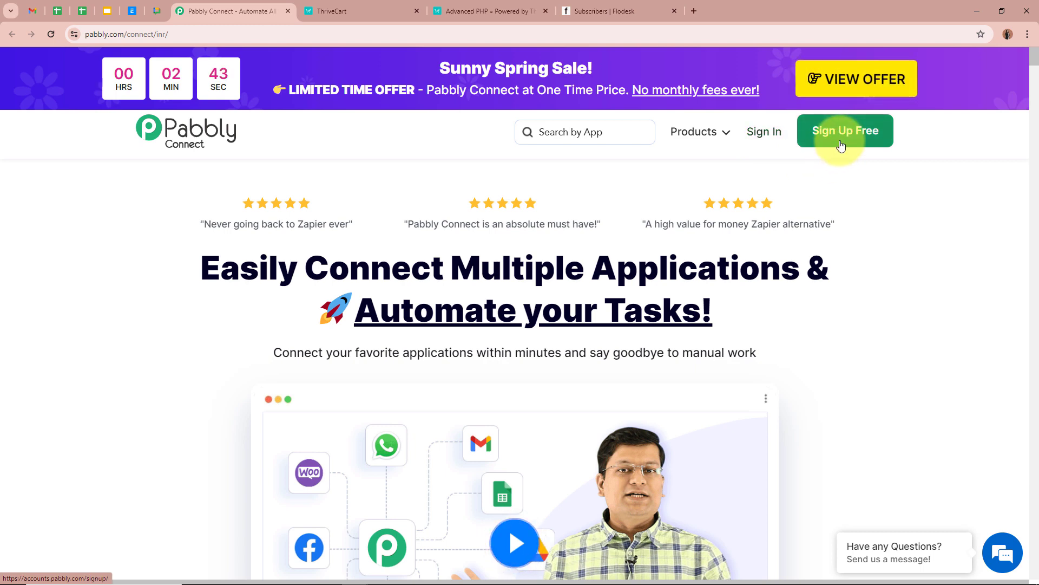
Go to Sign In from the Pabbly Connect landing page's top navigation.
click(771, 135)
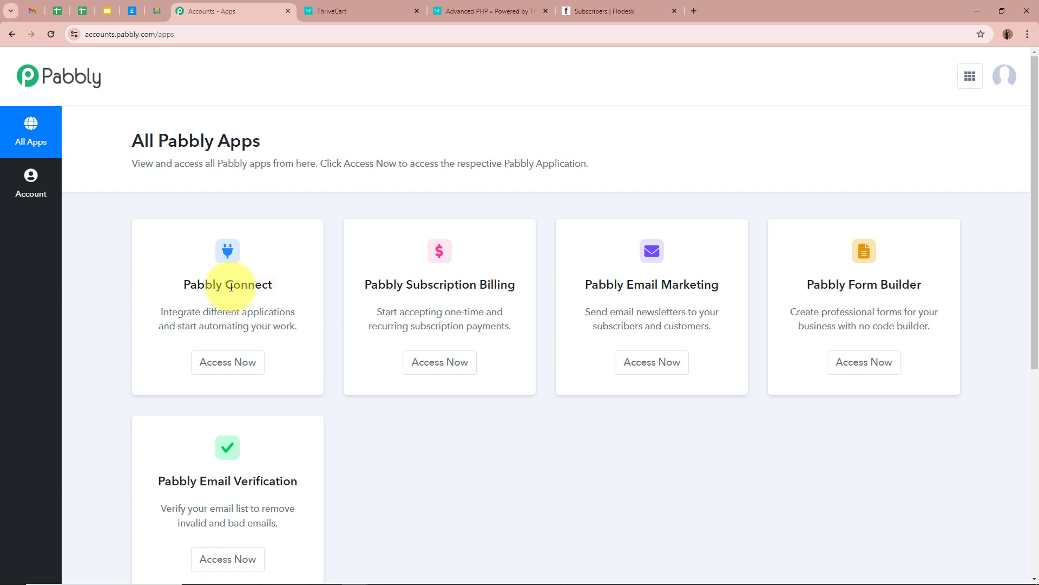
Launch Pabbly Connect with Access Now on the All Pabbly Apps page.
click(229, 370)
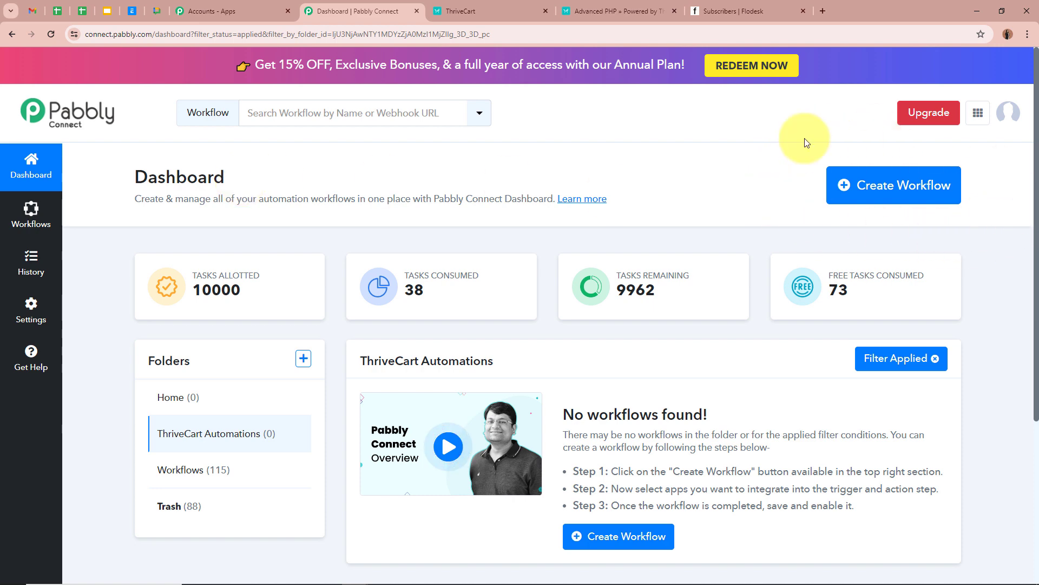
Create workflow 'Create Flodesk Subscriber on ThriveCart Bump Purchase' in folder ThriveCart Automations.
click(880, 184)
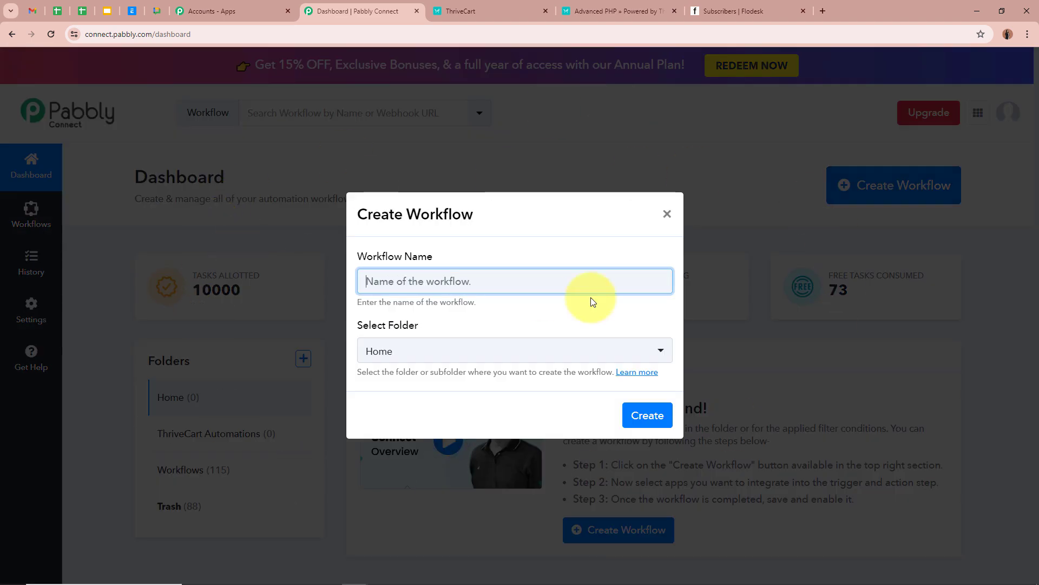
text(Create Flodesk Subscriber on ThriveCart Bump Purchase)
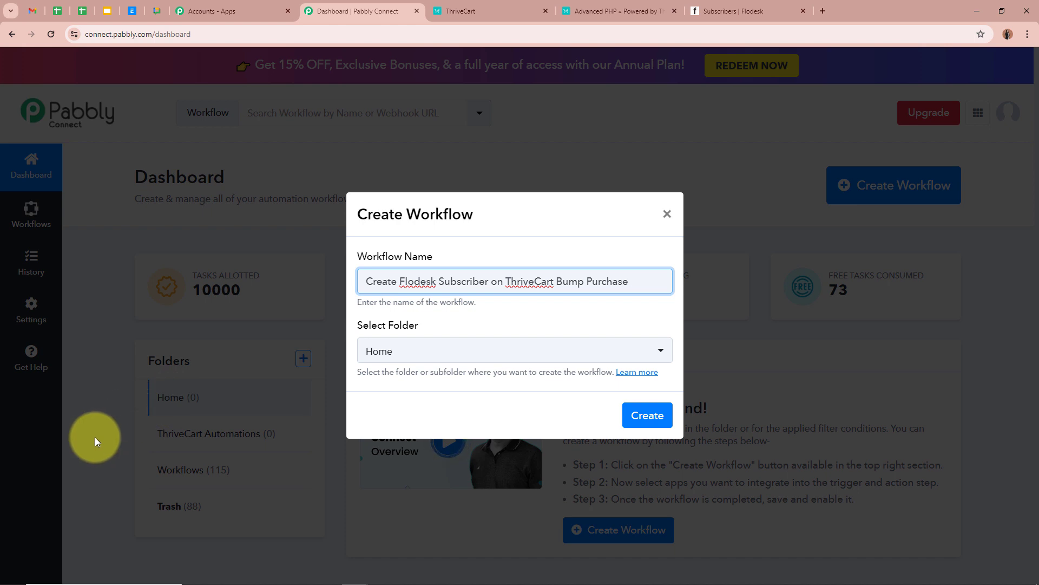
drag(657, 278, 313, 293)
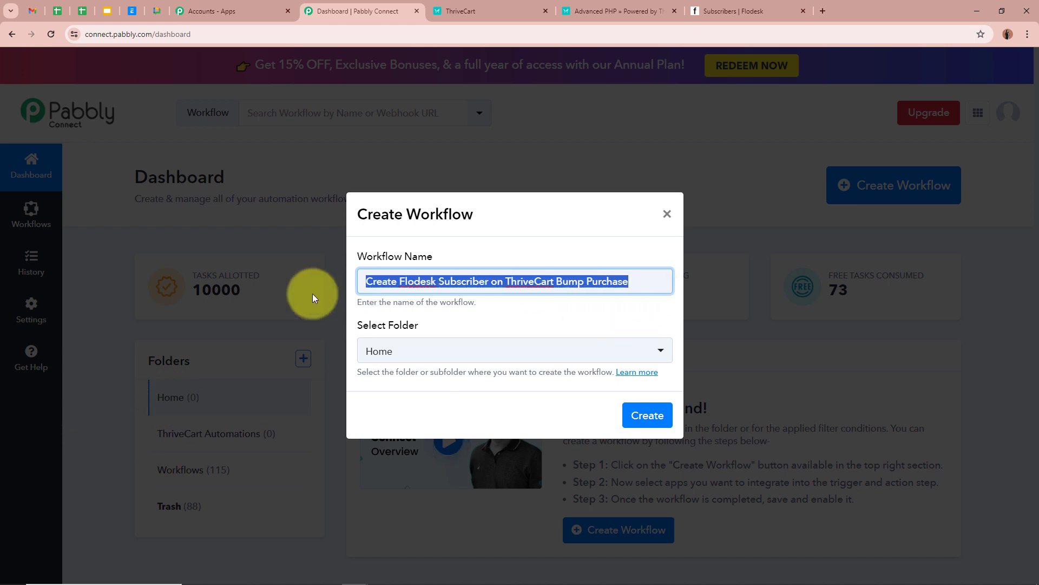
click(538, 308)
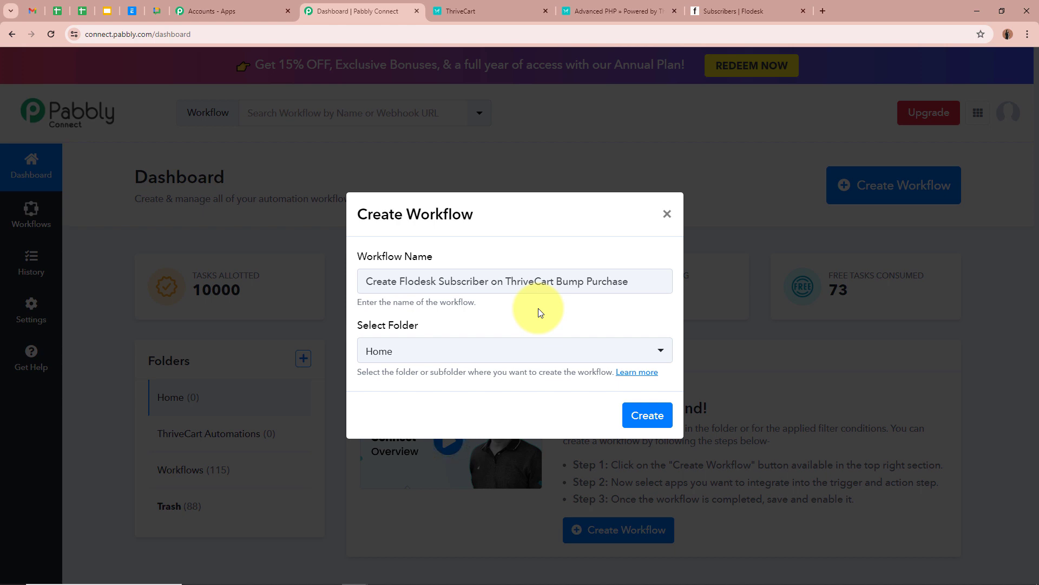
click(657, 350)
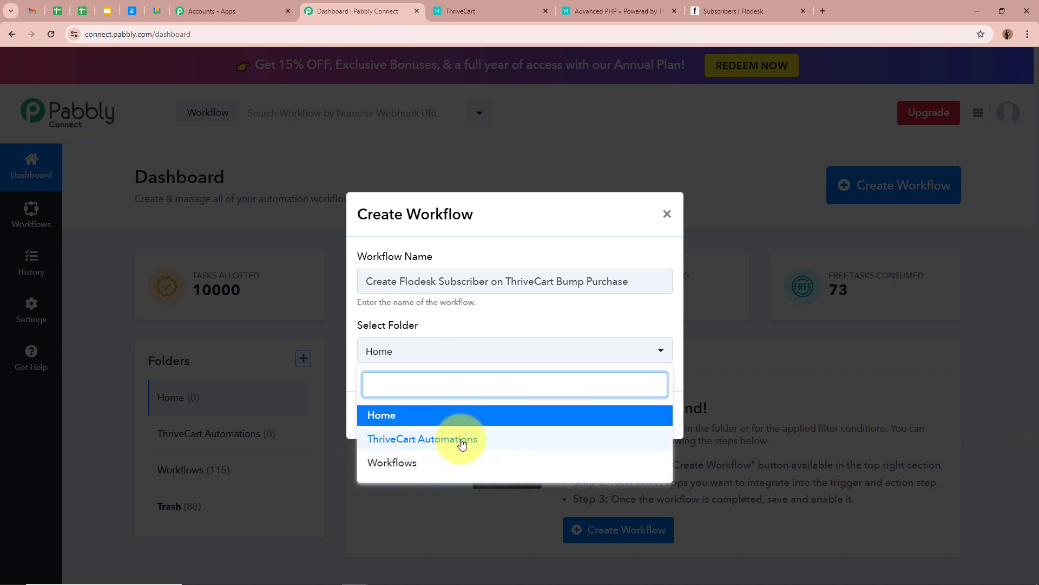
click(489, 440)
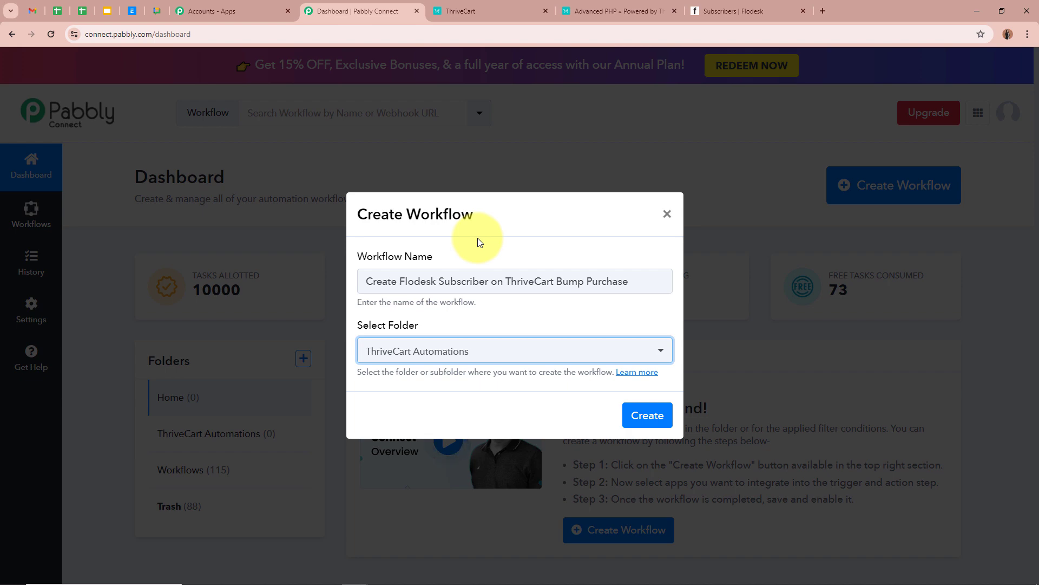
click(427, 412)
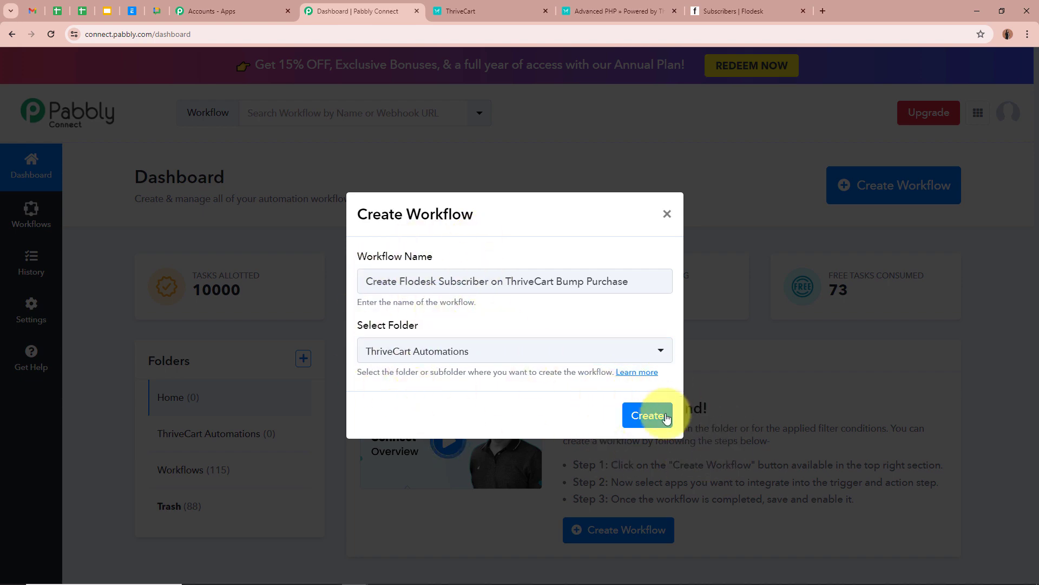
click(648, 414)
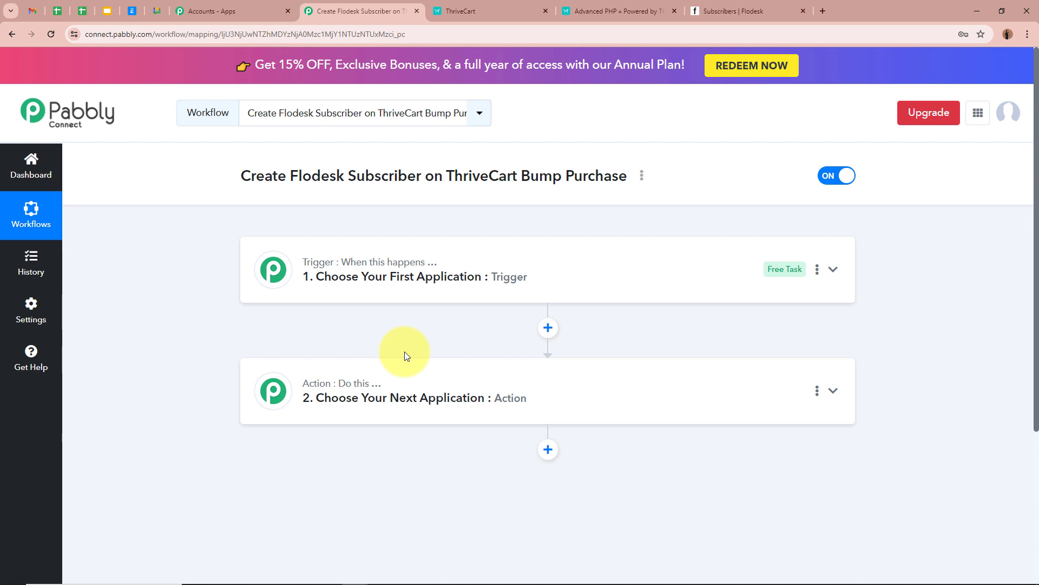
Set the trigger app to ThriveCart, found by searching 'Thr', with the Bump Purchase event.
click(833, 269)
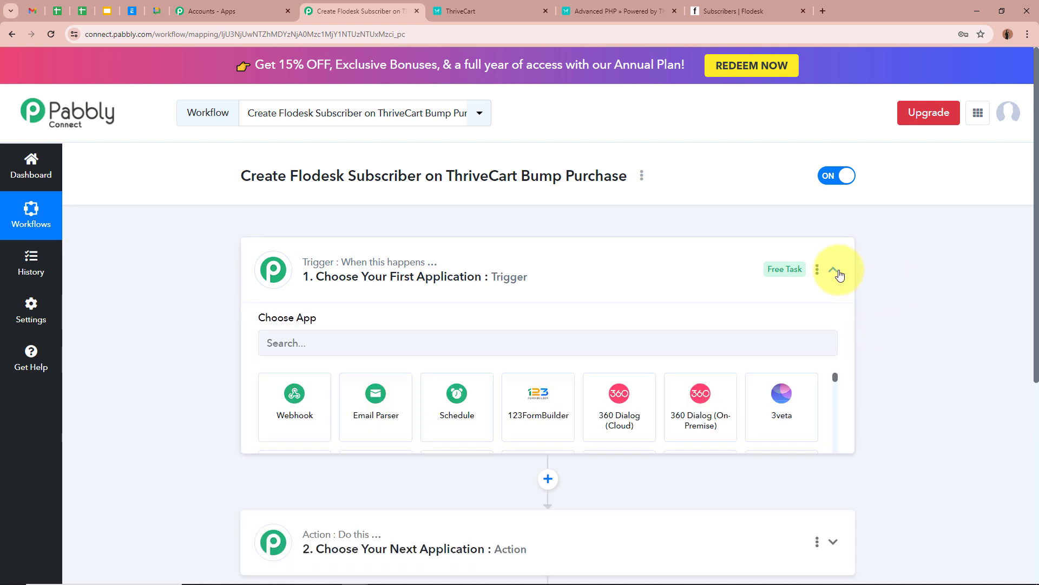
click(328, 341)
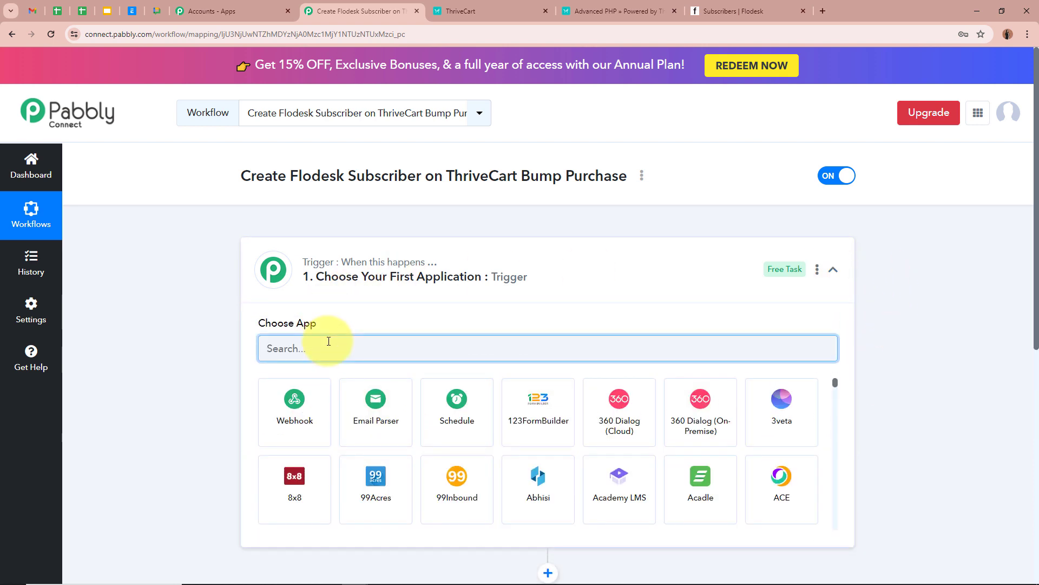
text(Thr)
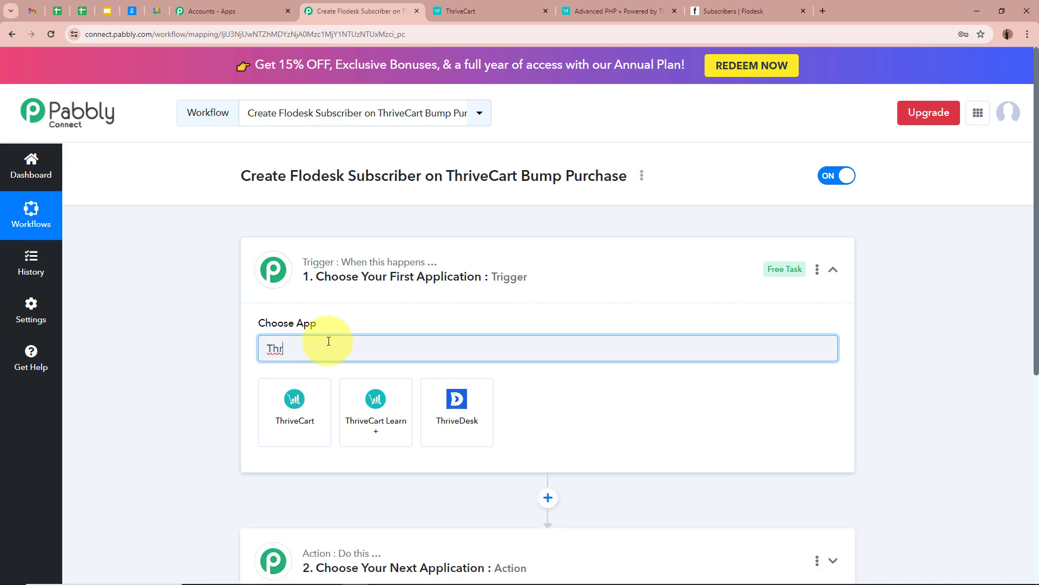
click(308, 441)
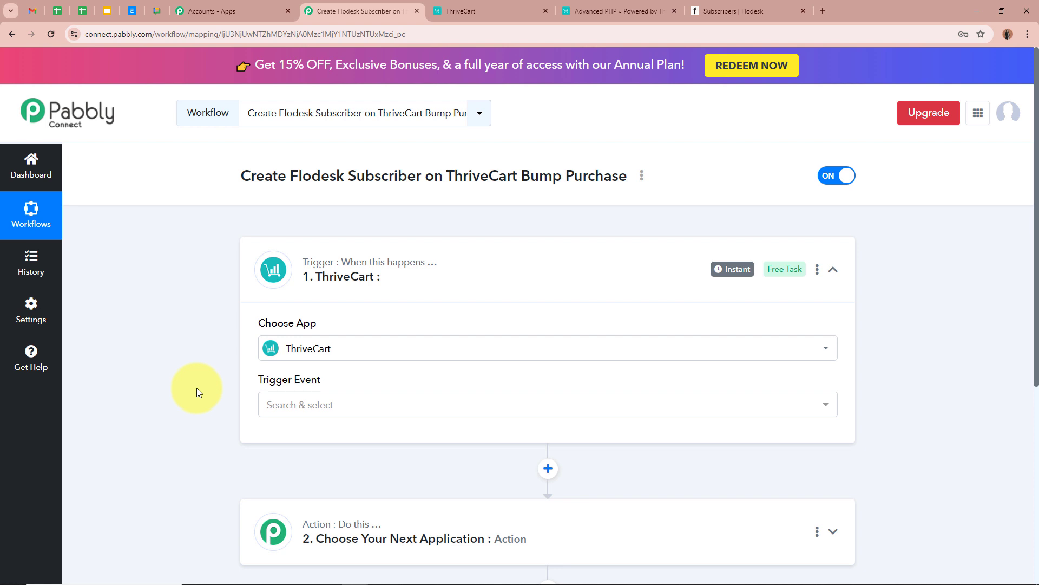
click(327, 412)
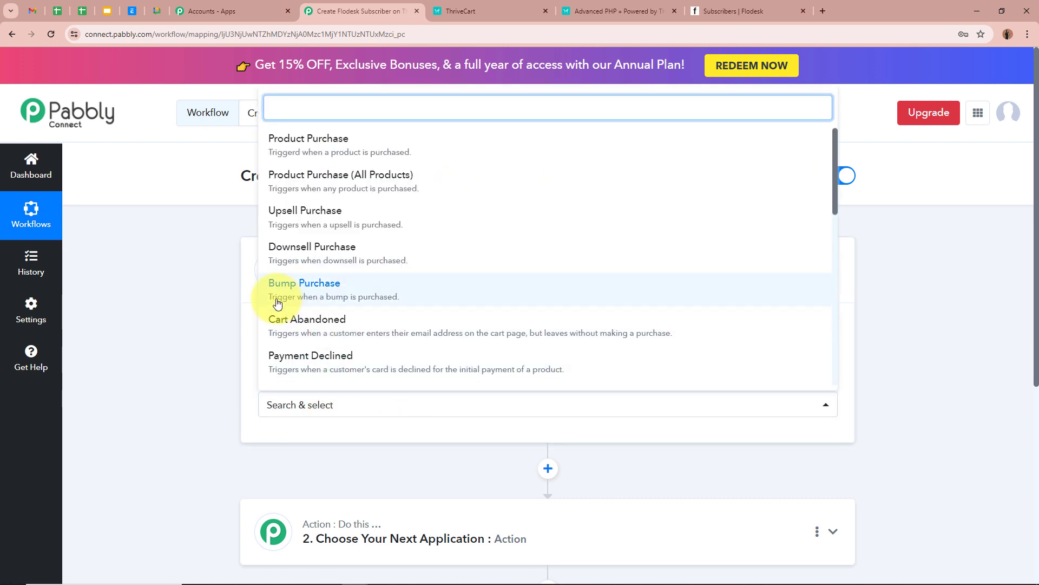
click(393, 294)
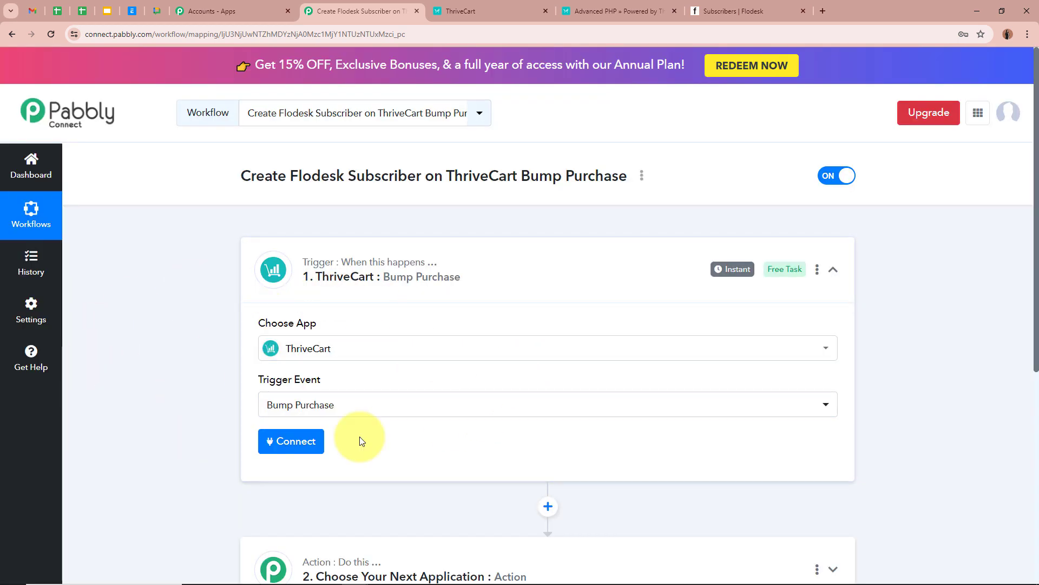
scroll(181, 410, down, 3)
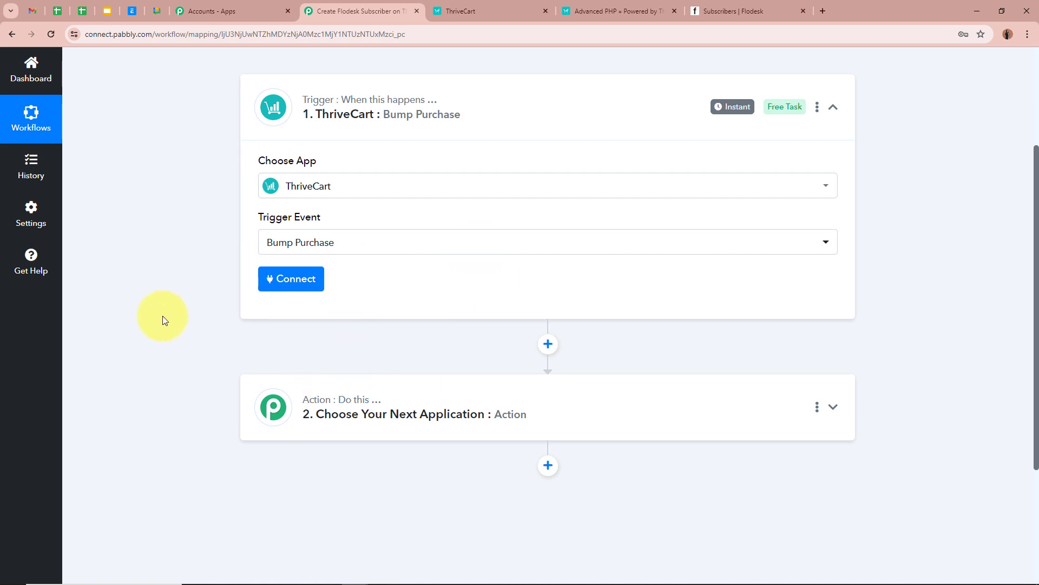
Add a new ThriveCart connection, then review the Products list in the ThriveCart tab.
click(281, 279)
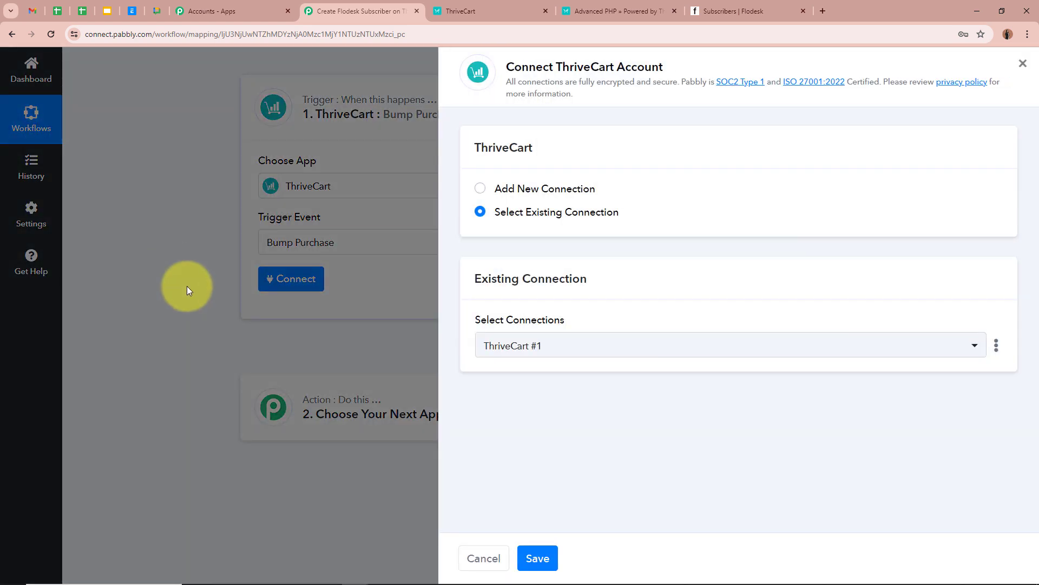
click(489, 189)
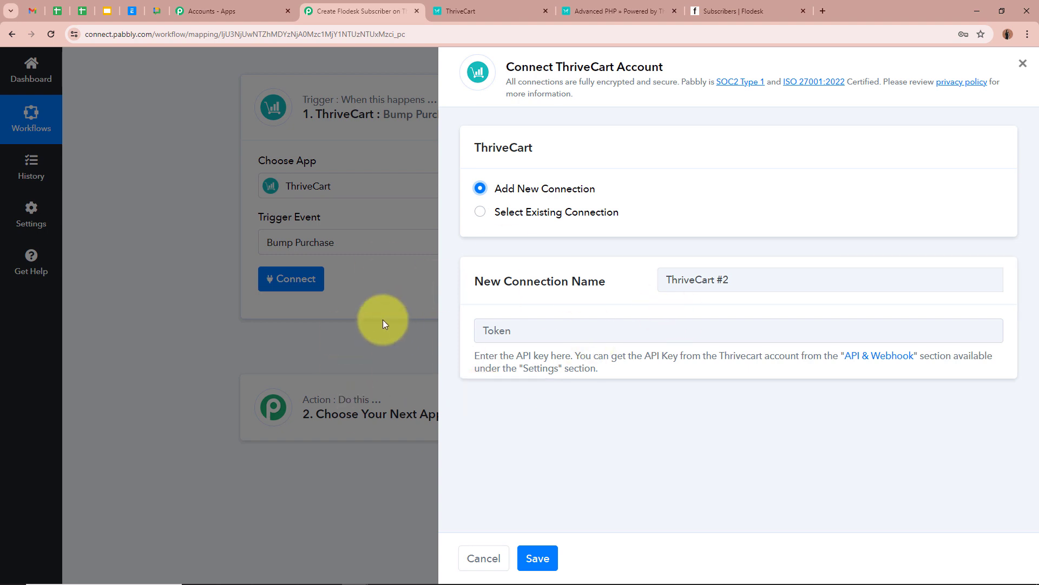
click(452, 9)
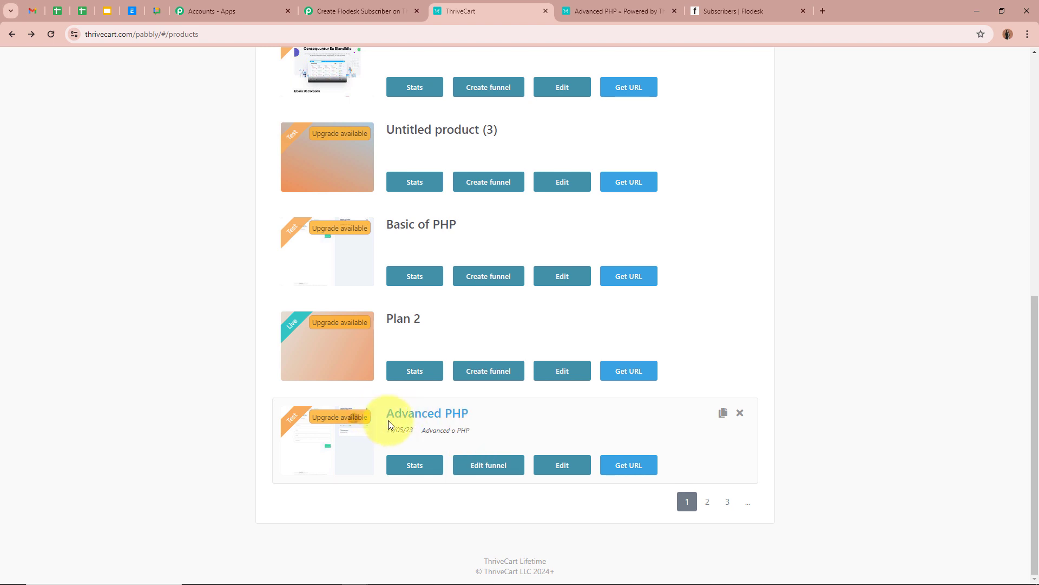
scroll(843, 429, up, 8)
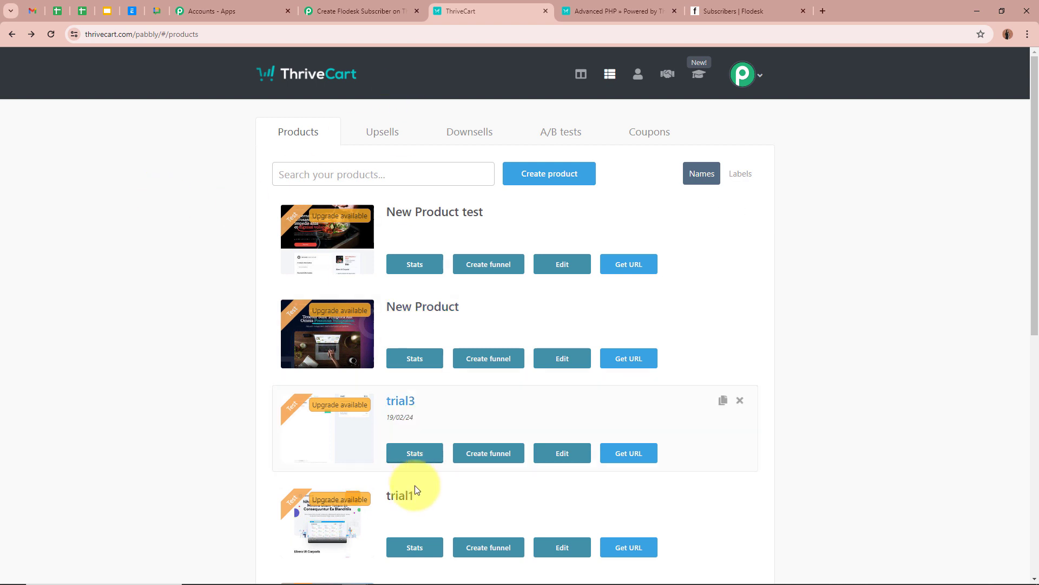
scroll(96, 368, down, 8)
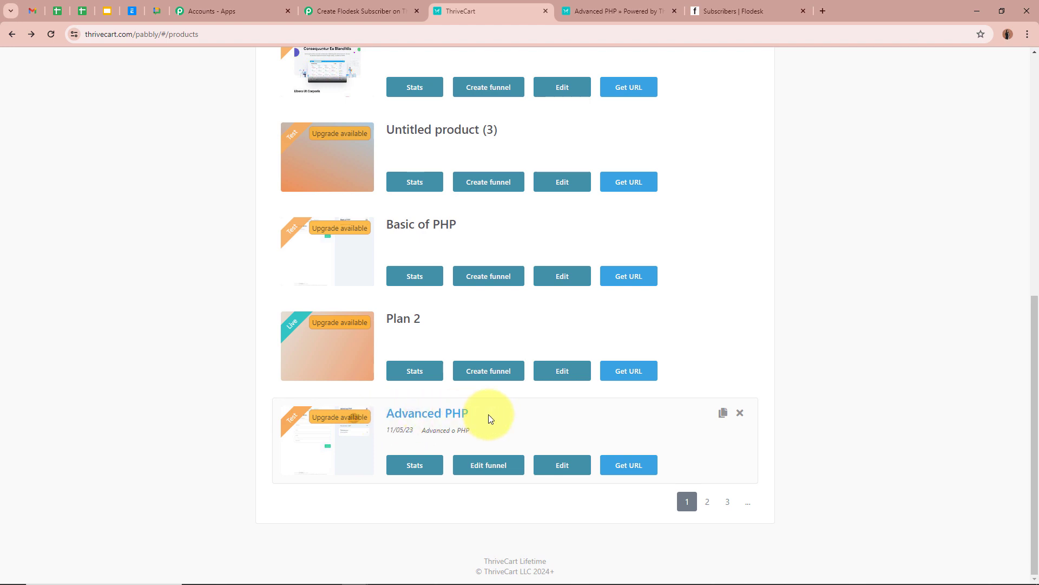
scroll(663, 414, up, 8)
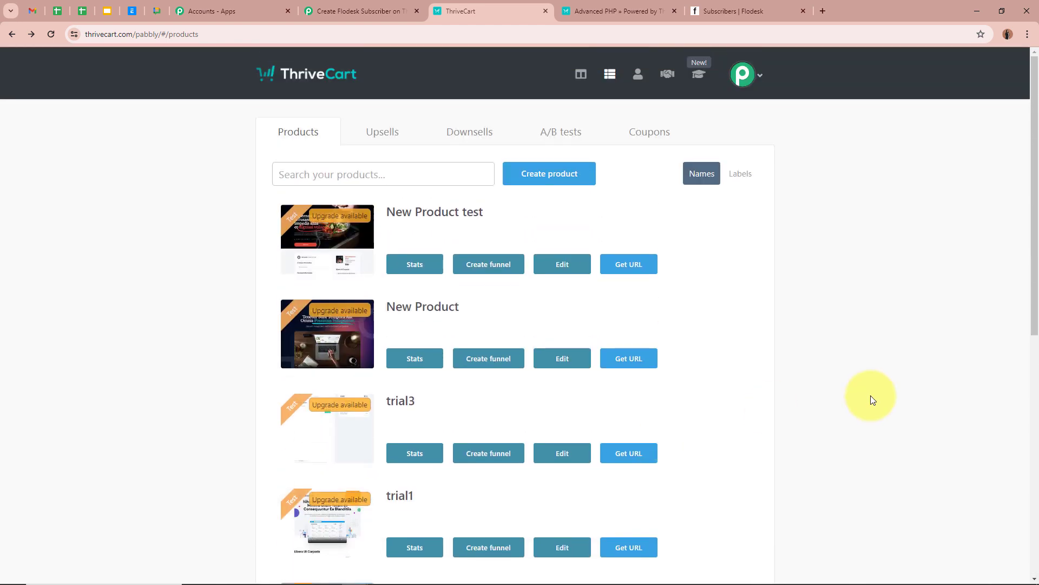
Open ThriveCart's API keys settings under account Settings > API & webhooks.
click(325, 11)
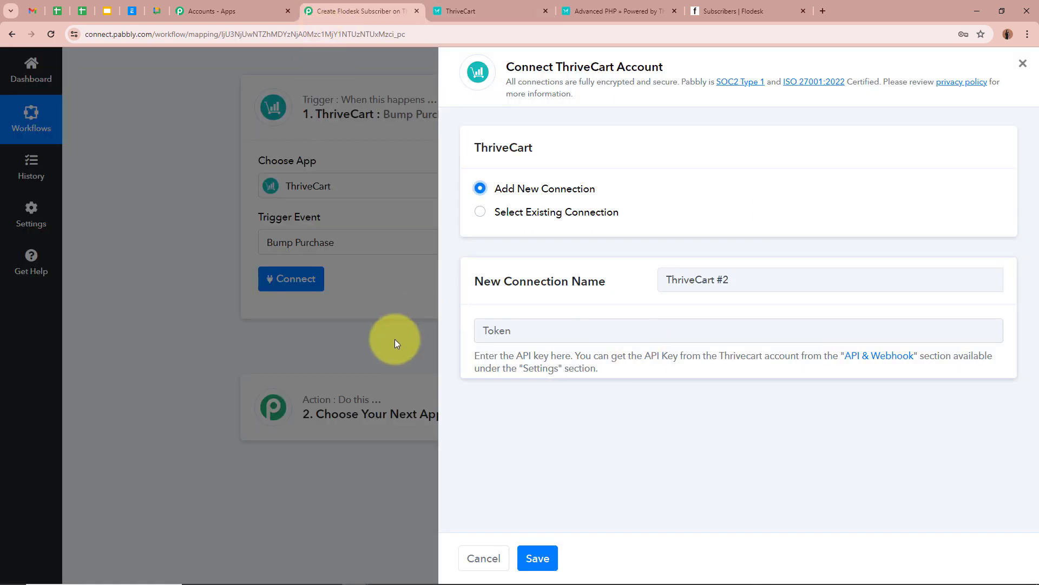
click(487, 11)
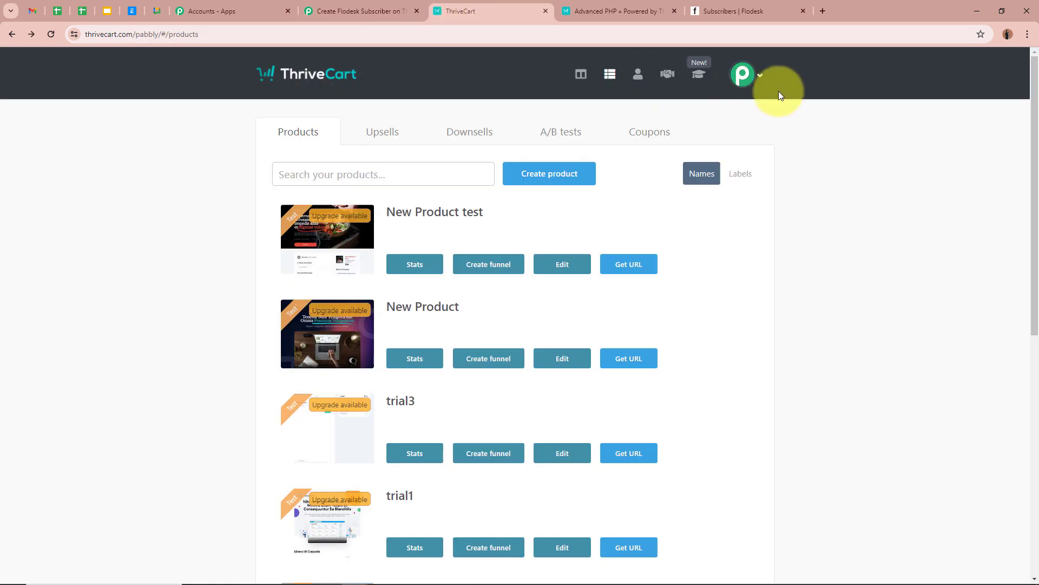
click(756, 70)
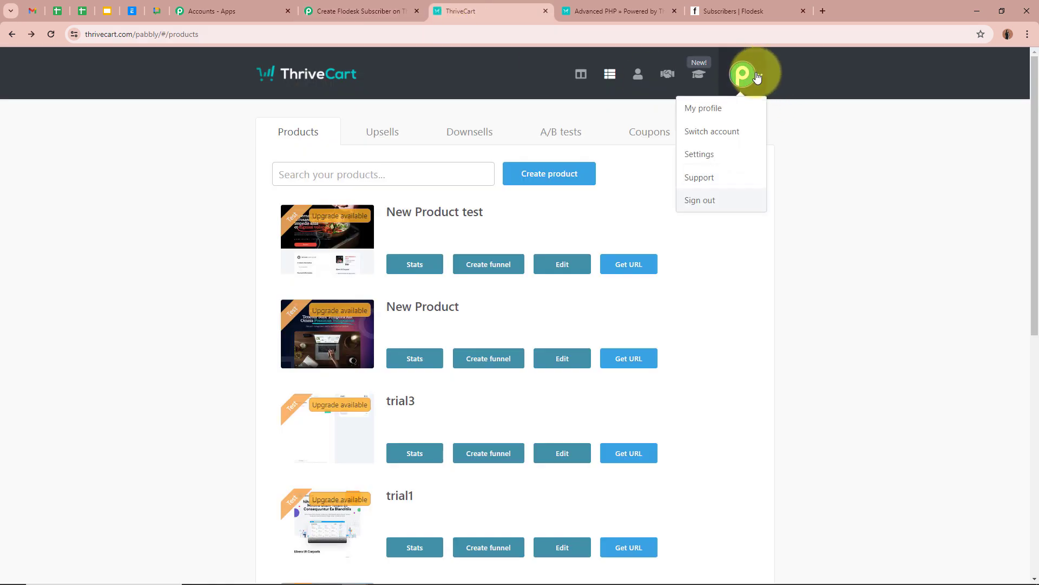
click(745, 154)
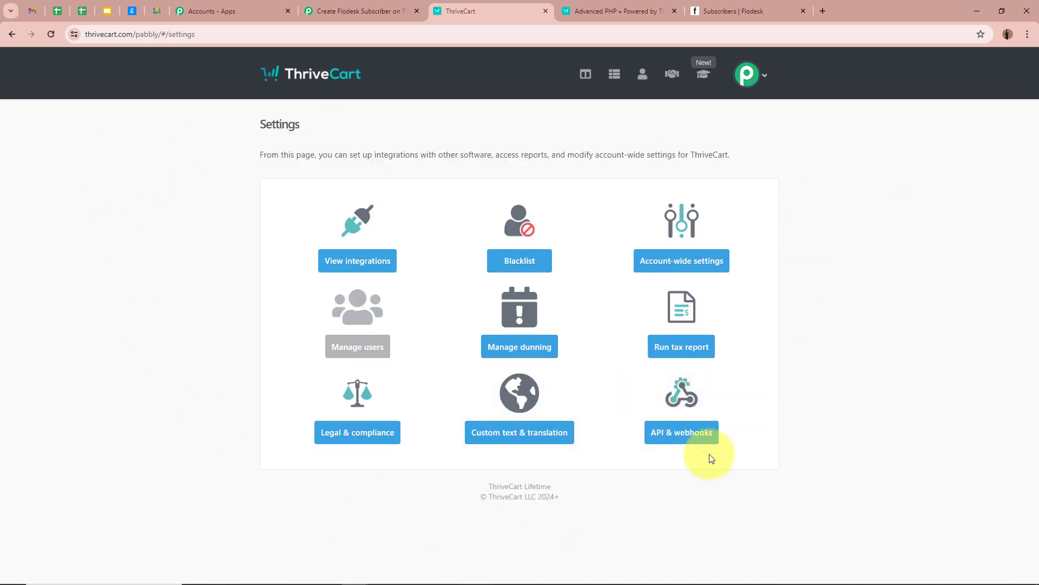
click(693, 436)
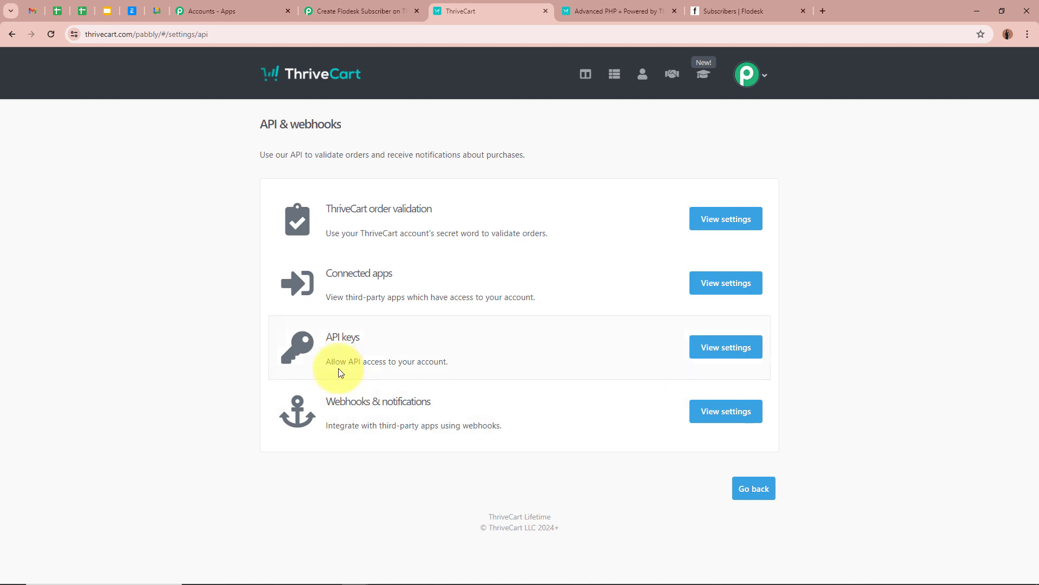
click(722, 353)
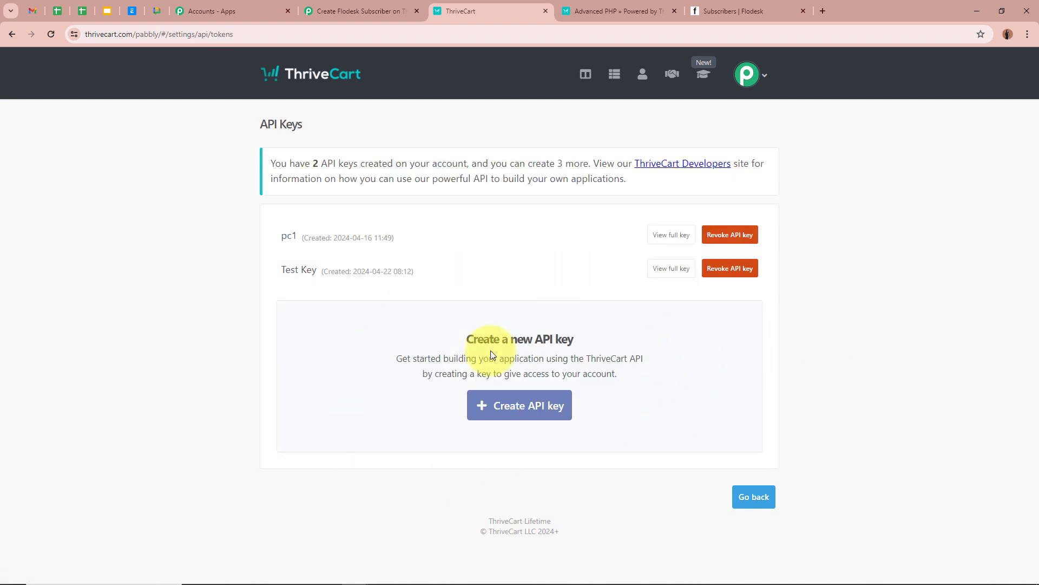
Create an API key named 'Test Connection' and copy it.
click(493, 405)
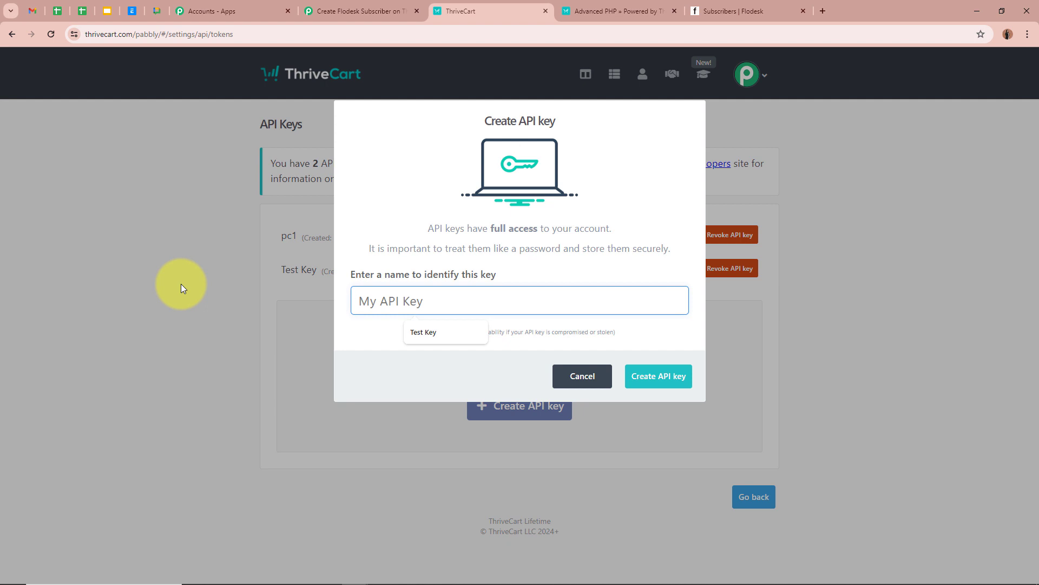
key(ctrl+v)
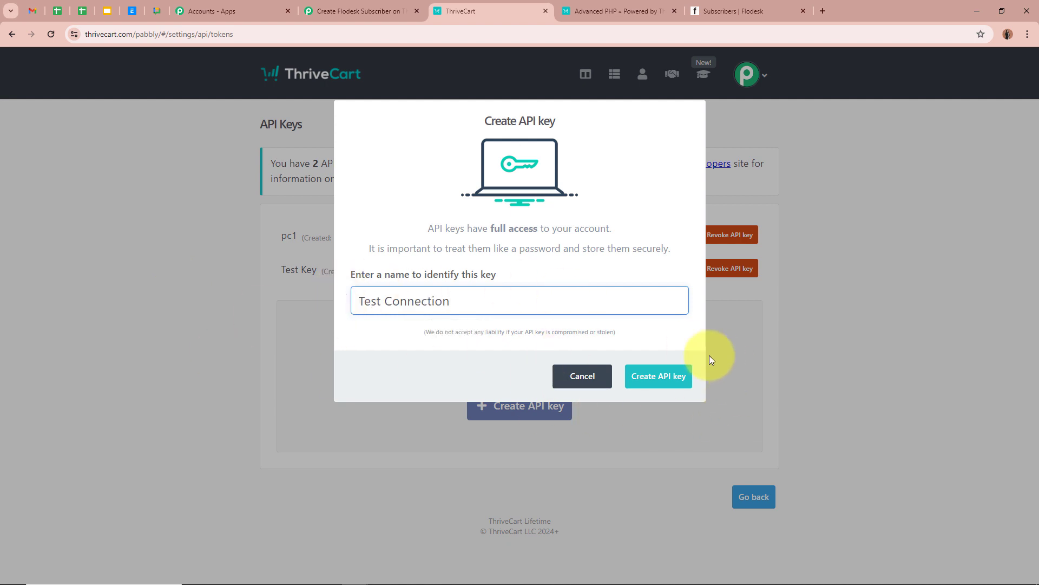
click(676, 381)
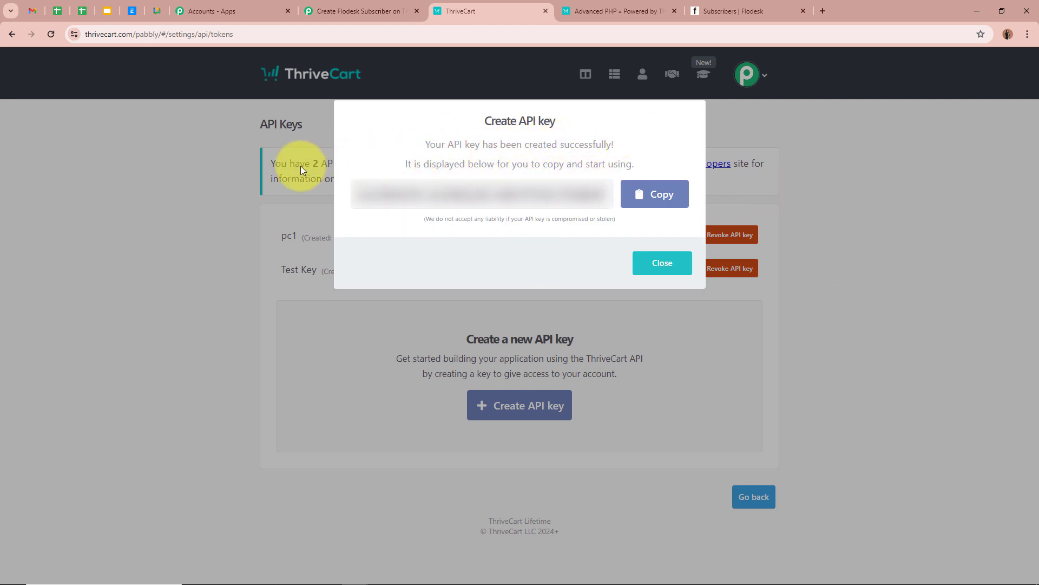
click(671, 194)
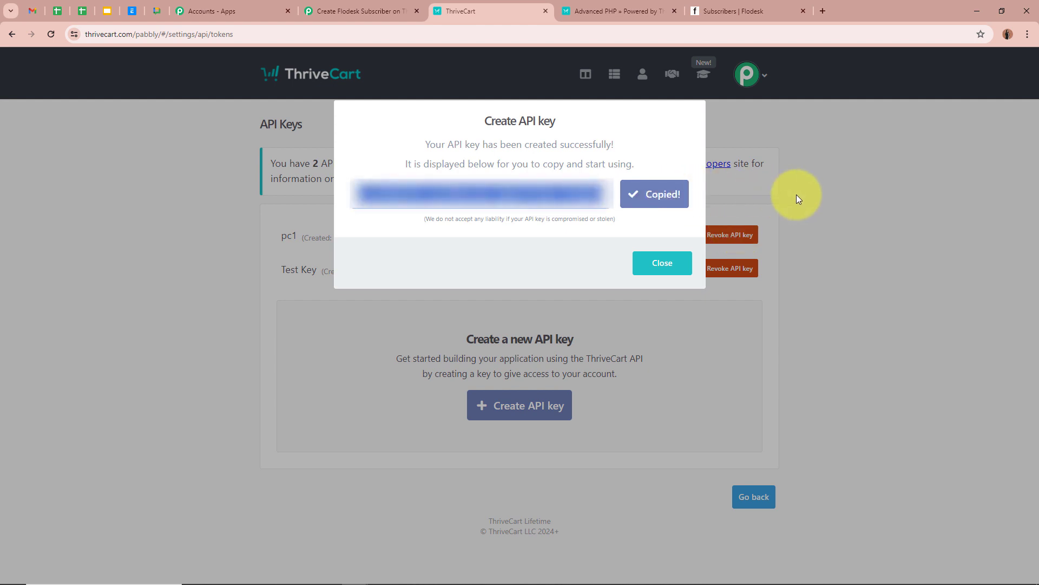
Save the ThriveCart connection with the copied API key as its token, then return to ThriveCart Products.
click(375, 11)
click(584, 331)
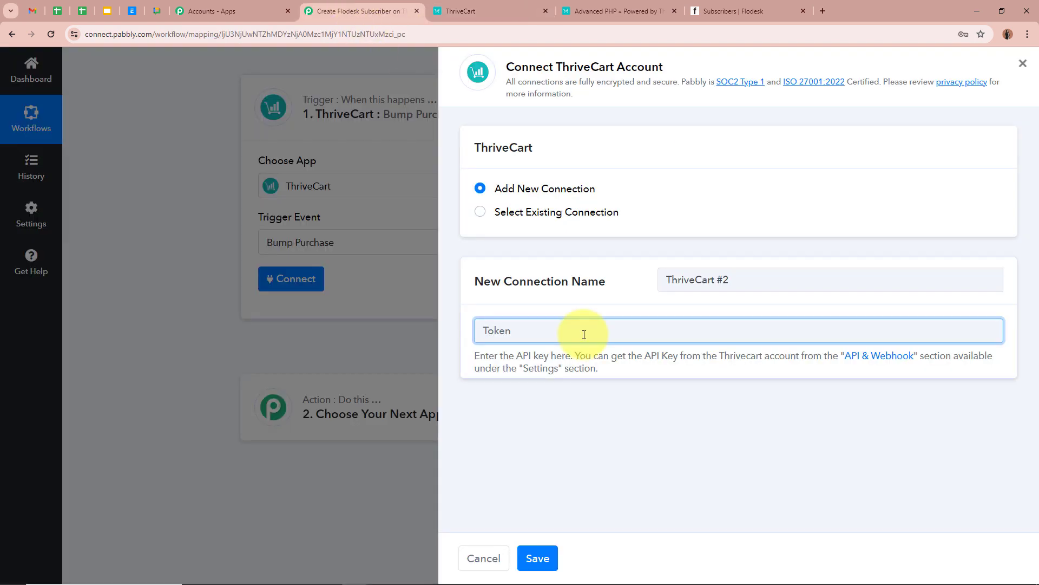
key(ctrl+v)
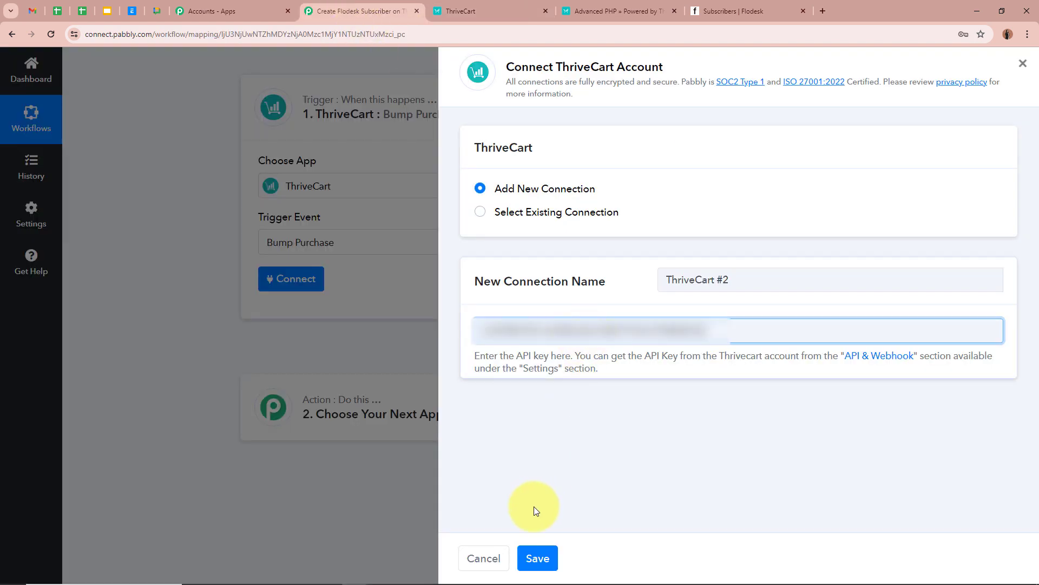
click(538, 558)
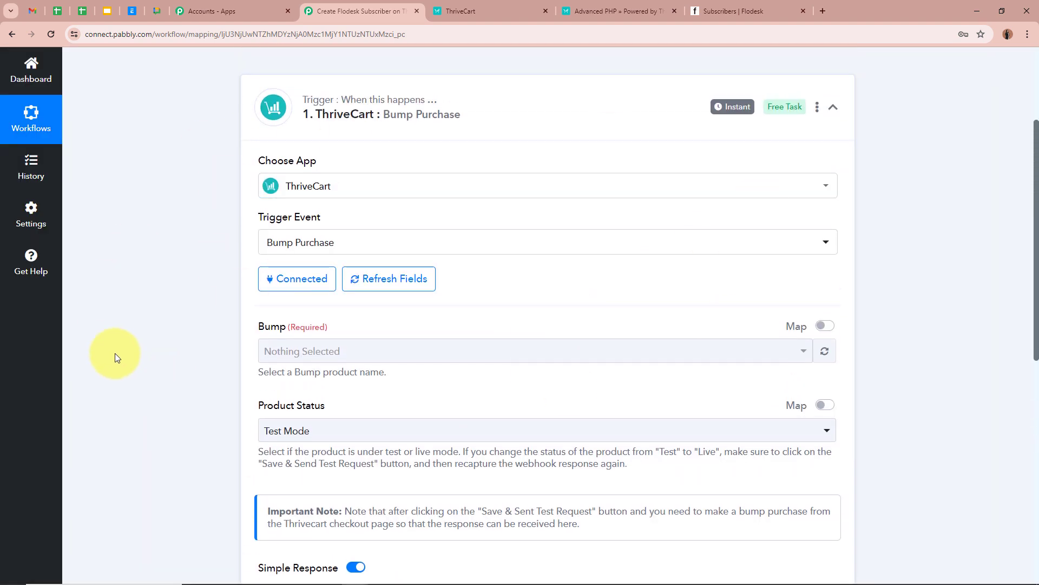
scroll(202, 368, down, 2)
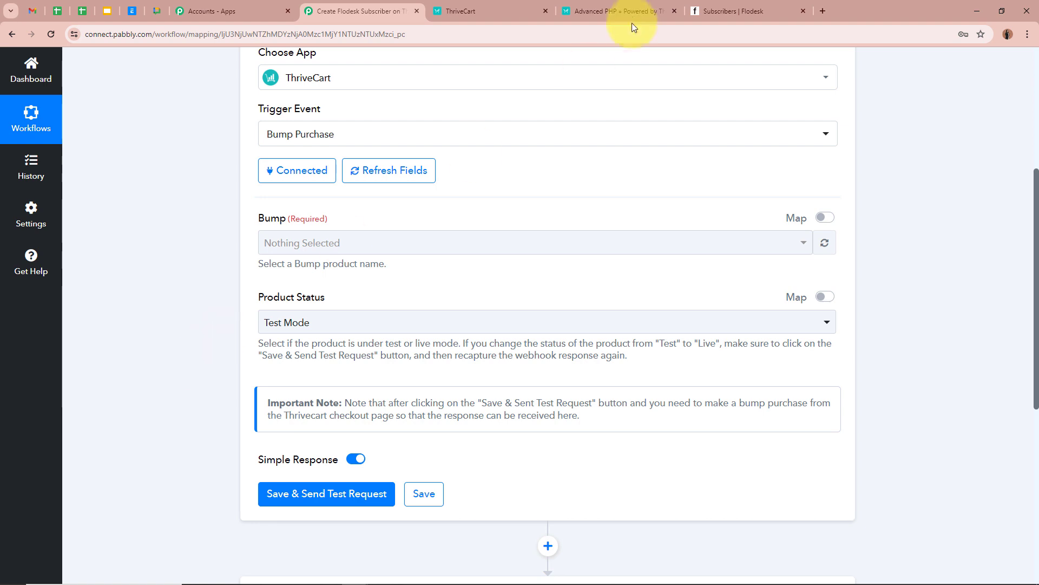
click(494, 7)
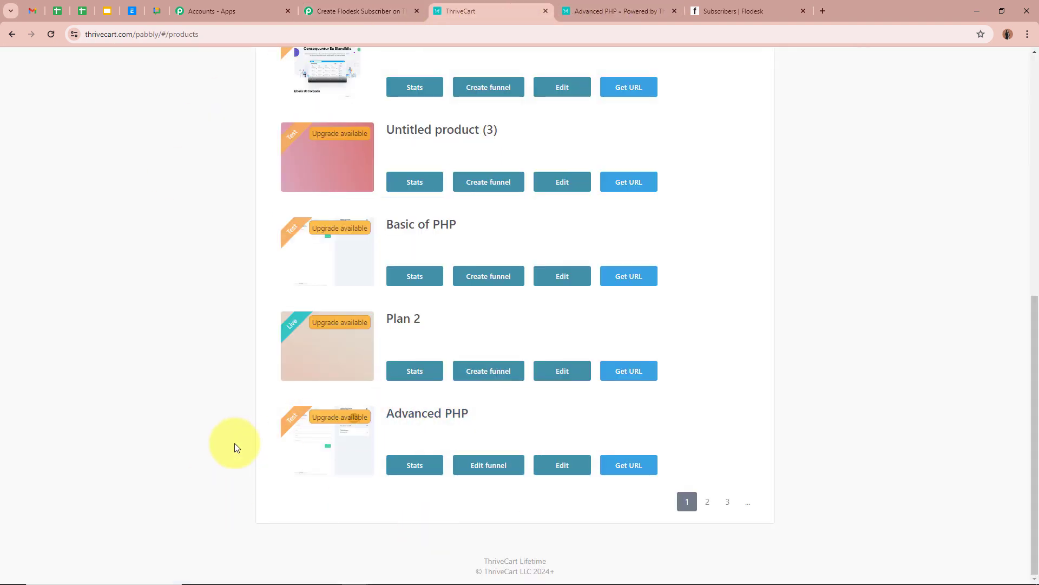
Load the Advanced PHP checkout URL in a new browser tab.
click(630, 467)
click(735, 362)
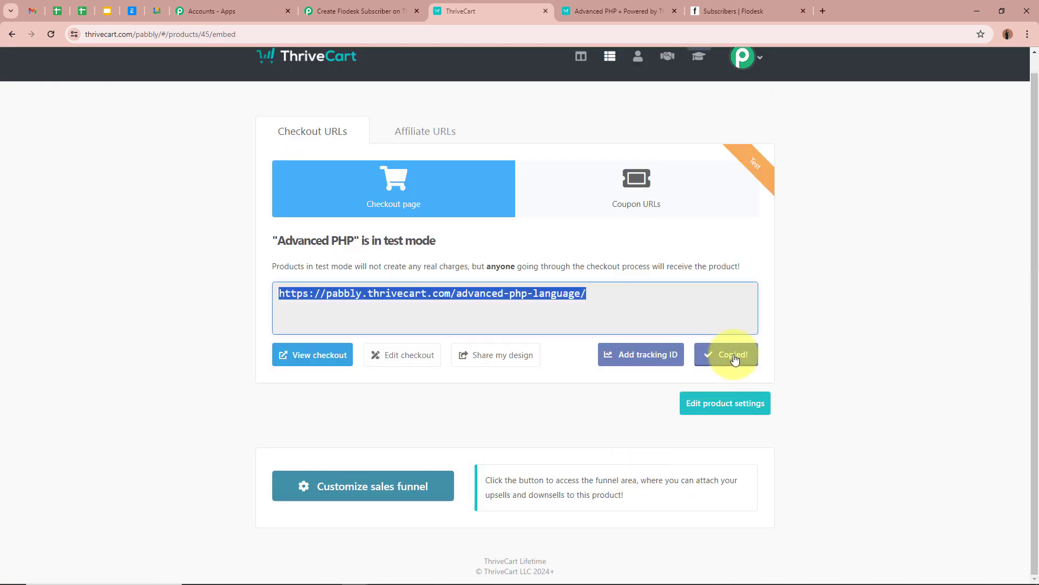
click(822, 11)
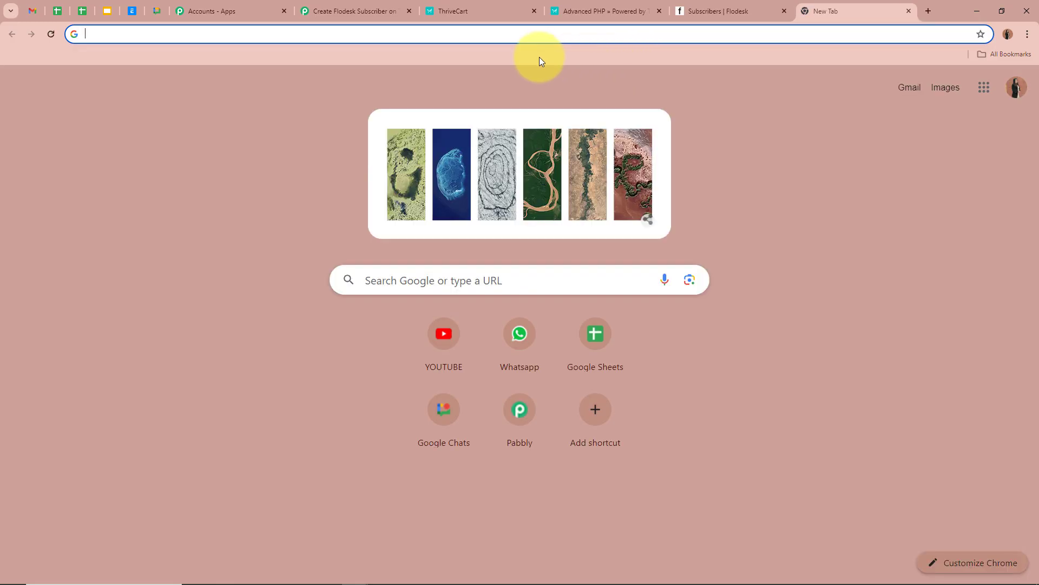
key(ctrl+v)
key(Return)
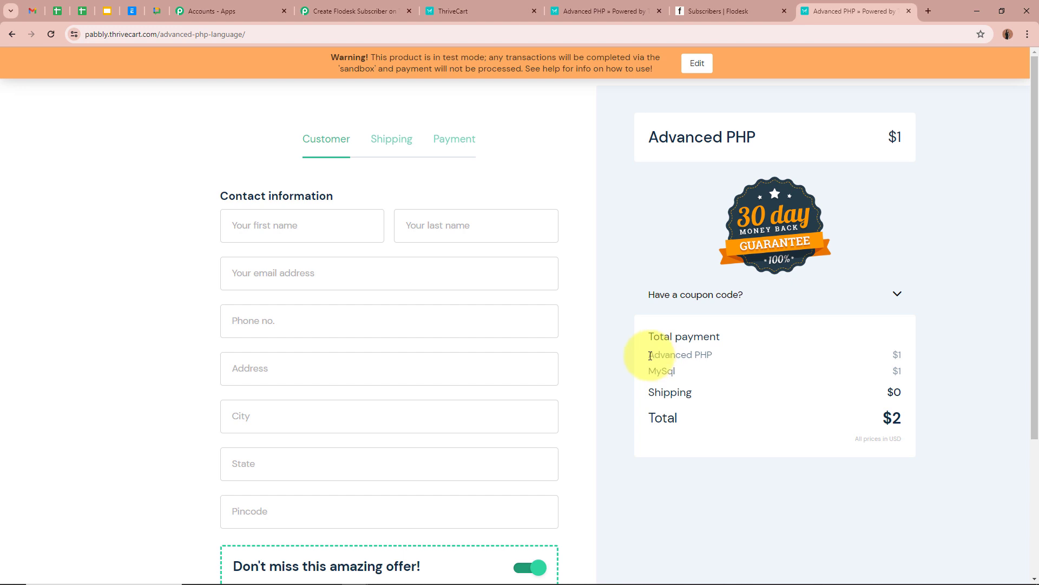
Highlight Advanced PHP and the MySql bump in the checkout's order summary.
drag(650, 355, 720, 355)
drag(648, 371, 742, 371)
click(713, 356)
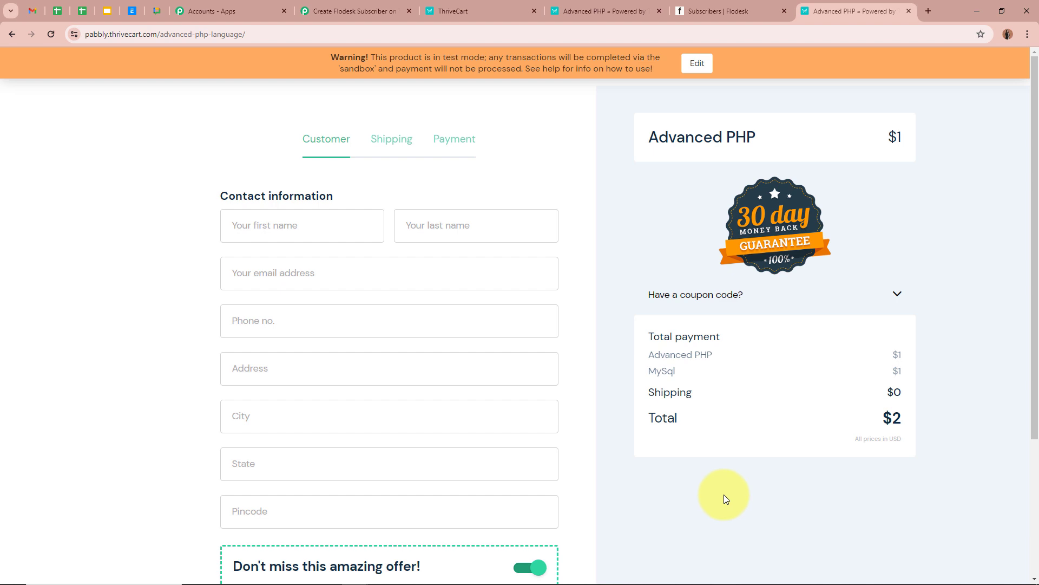
drag(649, 355, 720, 357)
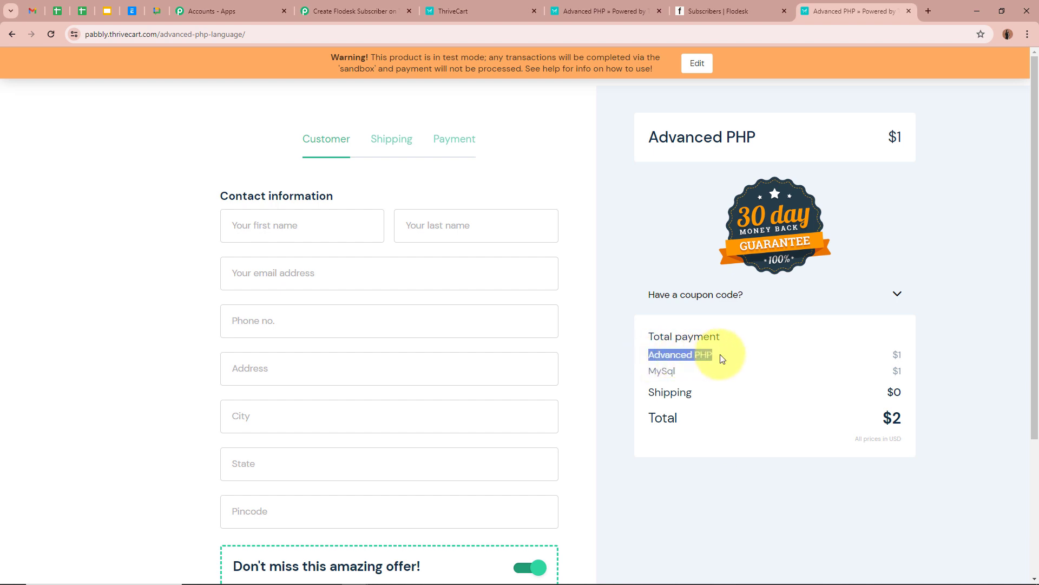
click(758, 436)
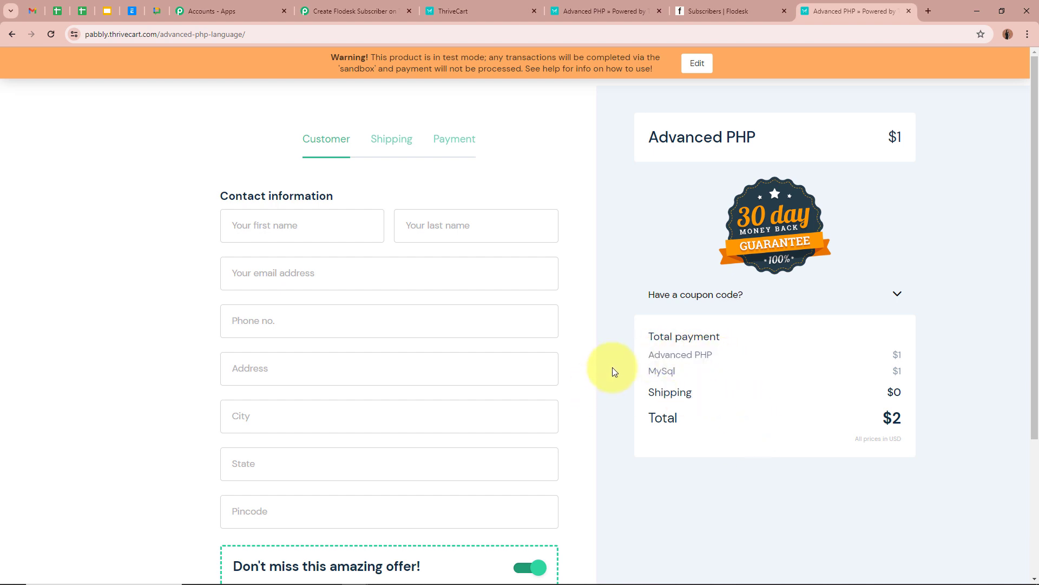
drag(649, 372, 689, 372)
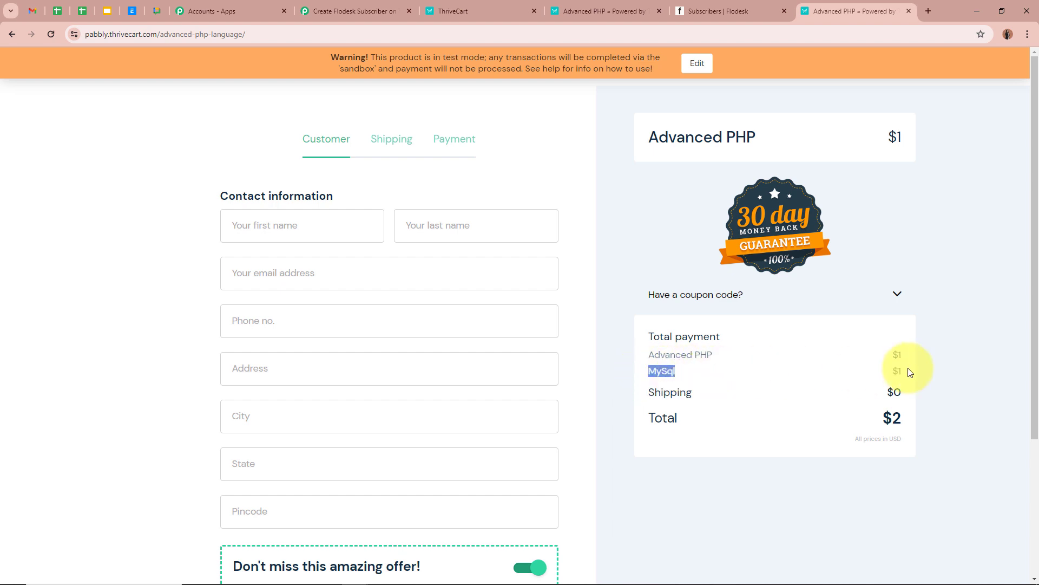
click(944, 469)
Set the trigger's Bump to MySql with Product Status Test Mode.
click(353, 11)
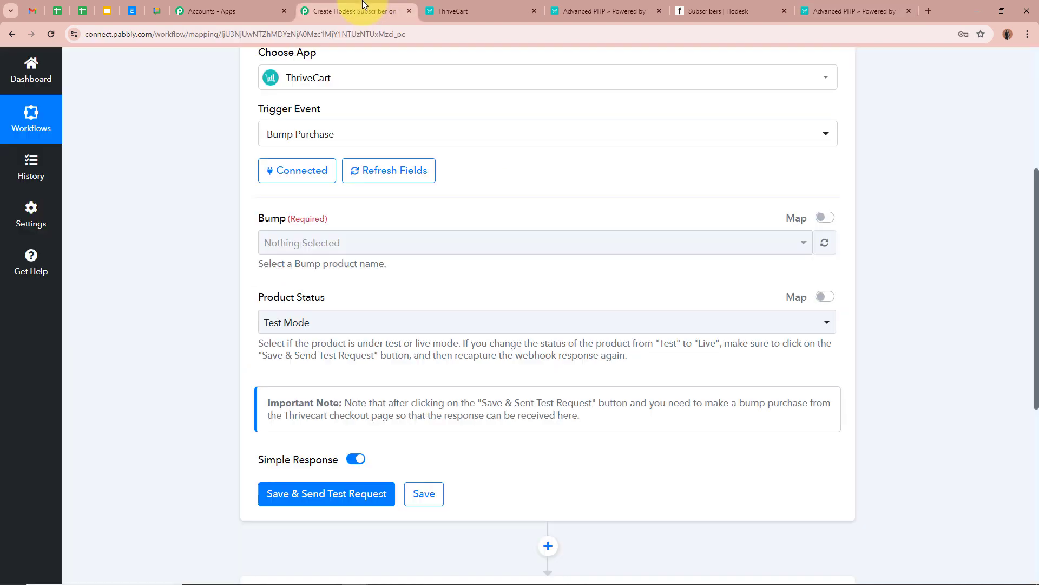
click(298, 242)
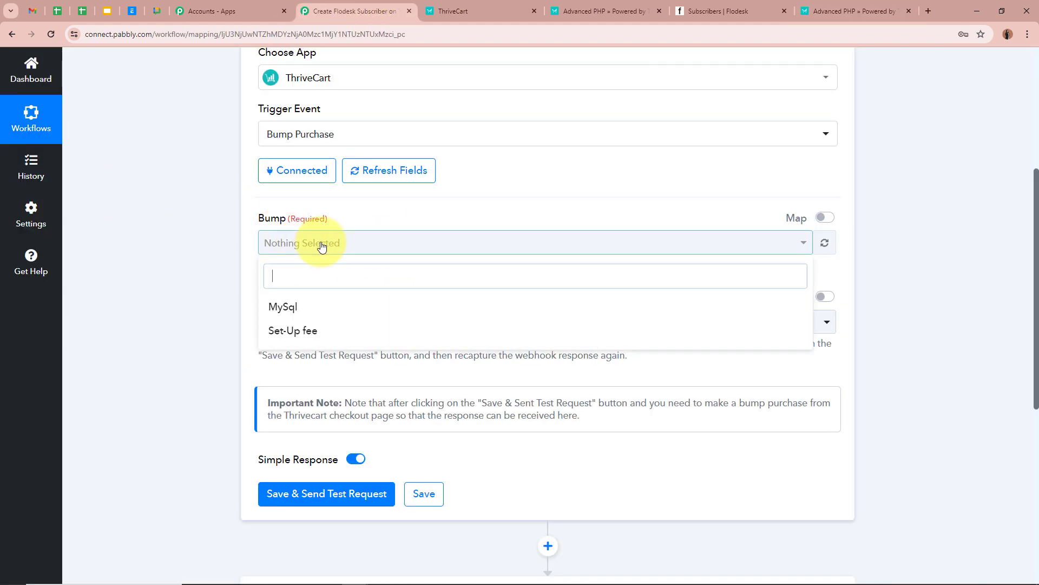
click(332, 307)
click(167, 261)
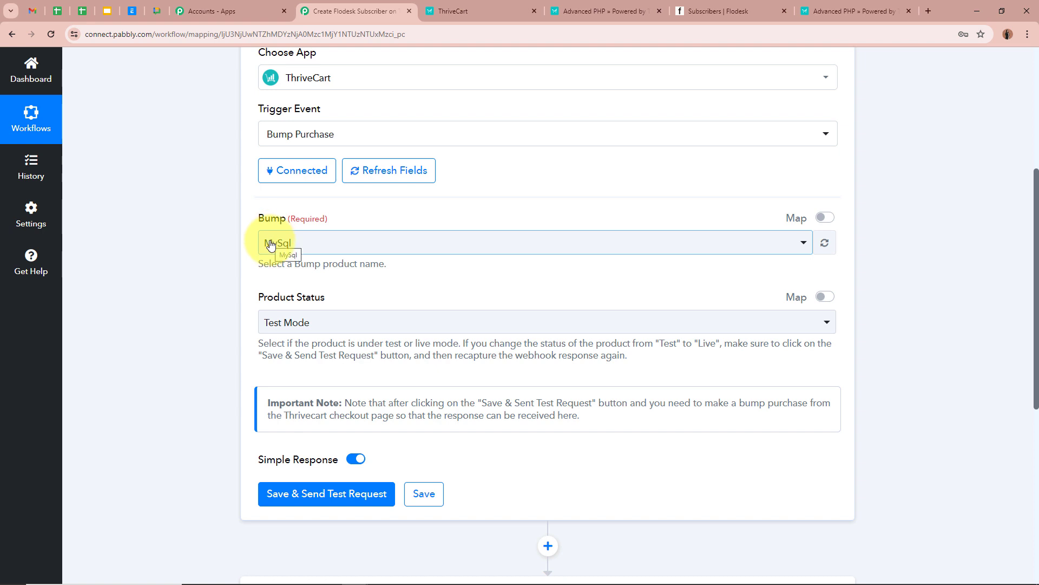
scroll(368, 346, down, 1)
click(360, 271)
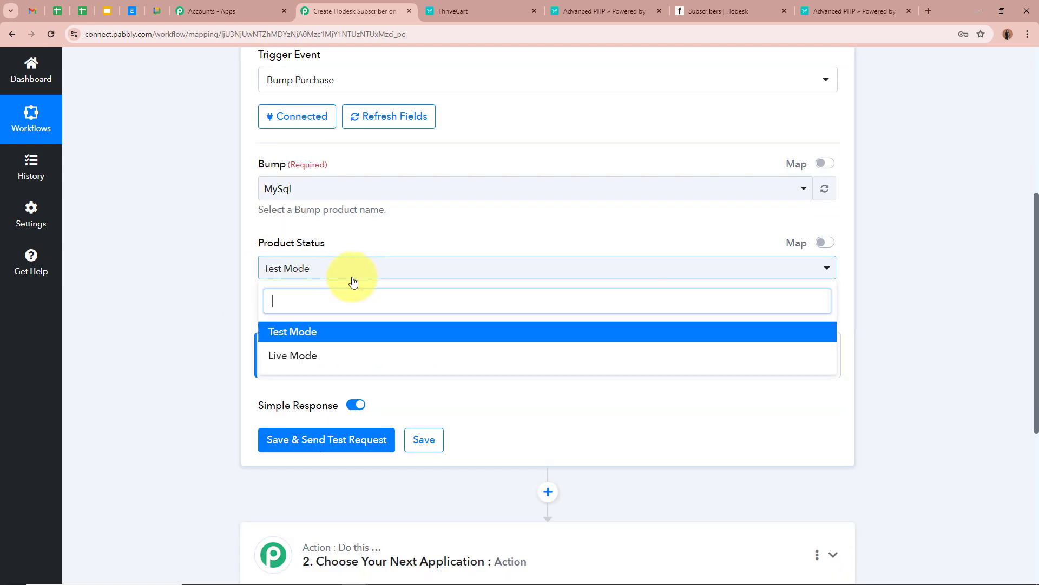
click(342, 328)
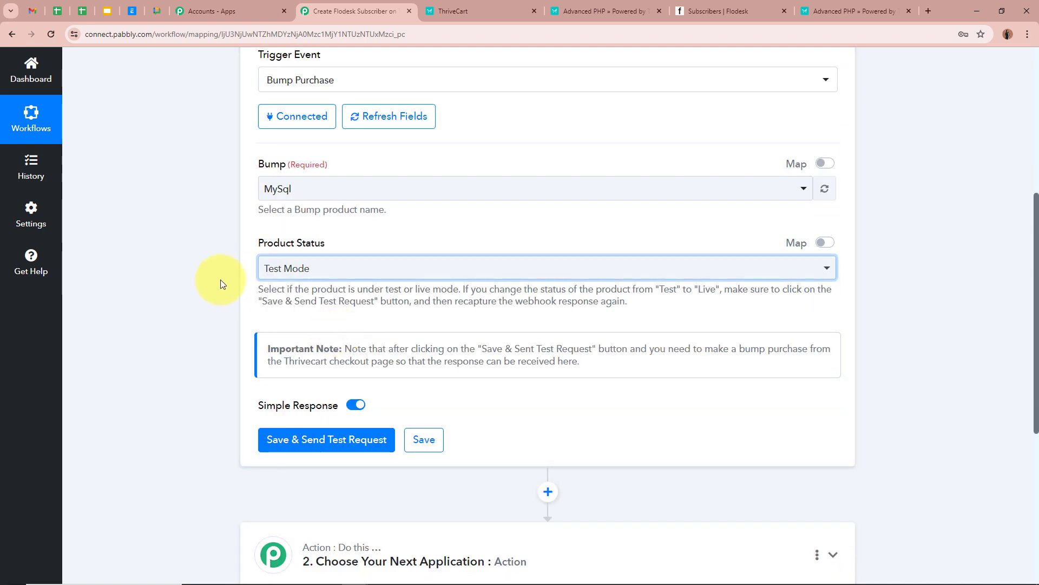
click(263, 268)
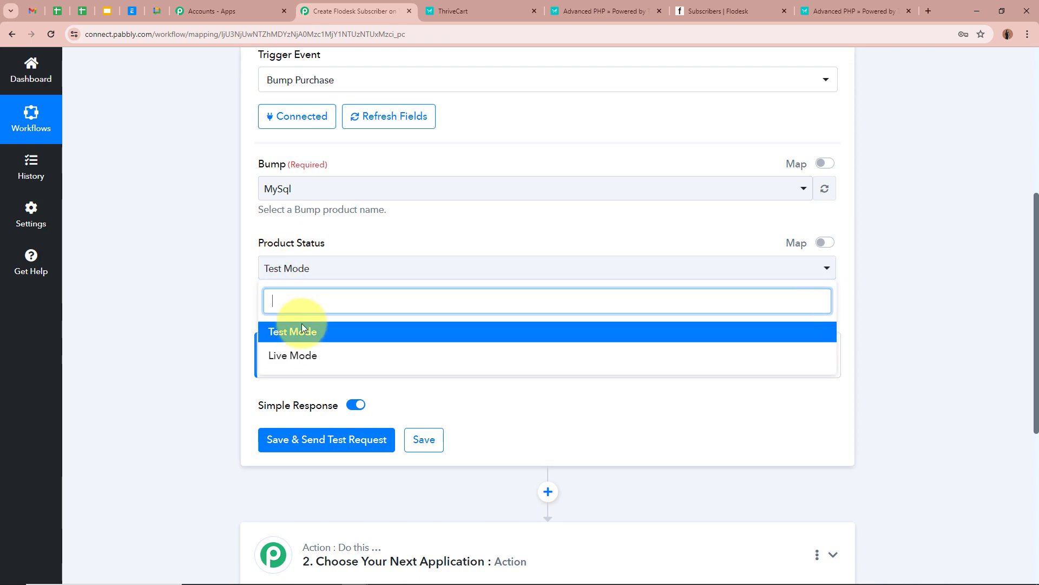
click(183, 324)
Save the trigger and send a test request, then return to ThriveCart Products.
scroll(183, 323, down, 1)
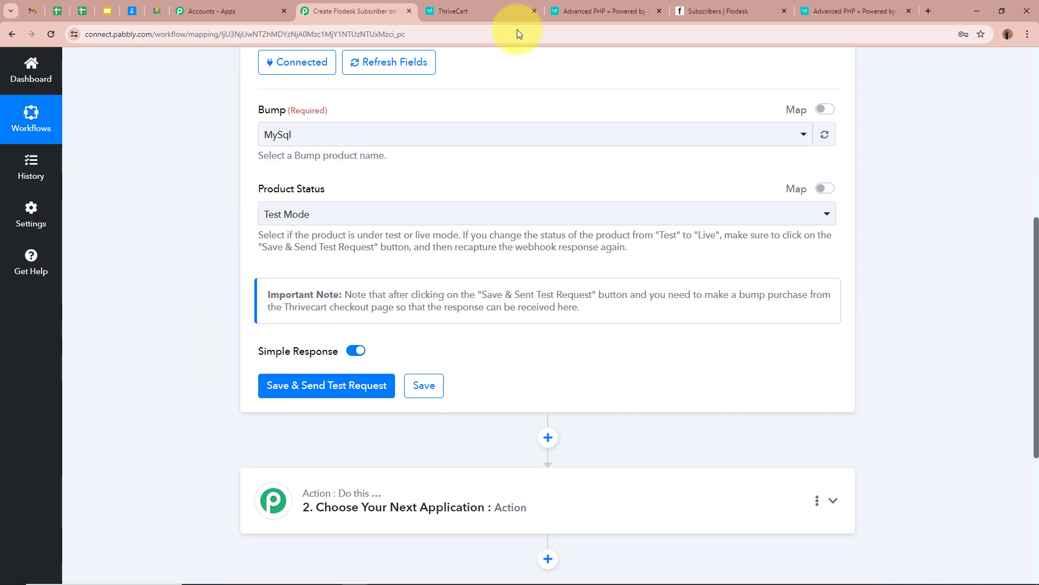
scroll(269, 272, down, 2)
click(325, 276)
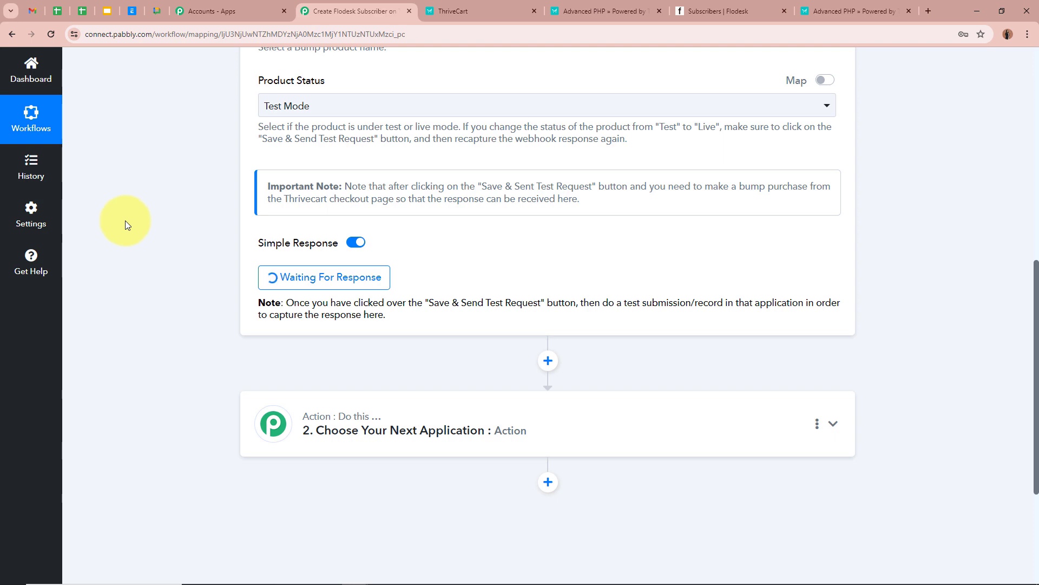
scroll(121, 222, up, 4)
scroll(118, 226, down, 2)
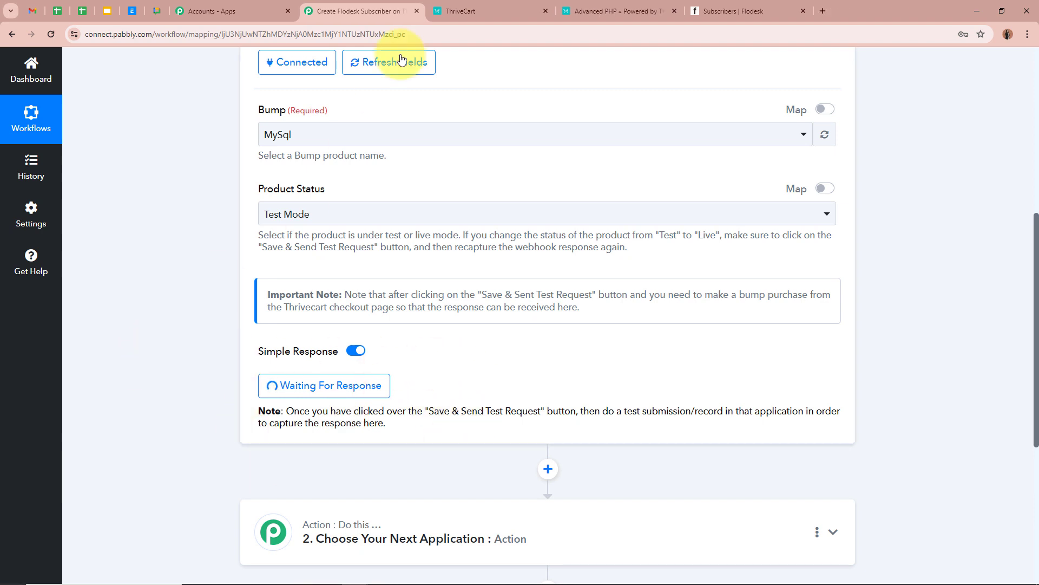
click(497, 7)
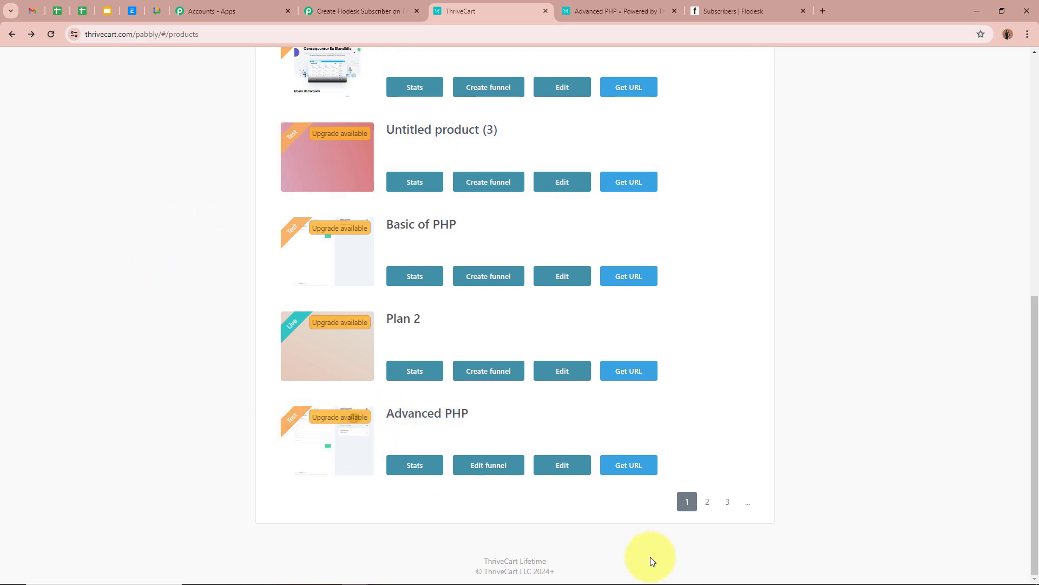
Load the Advanced PHP checkout URL again in a new browser tab.
click(624, 469)
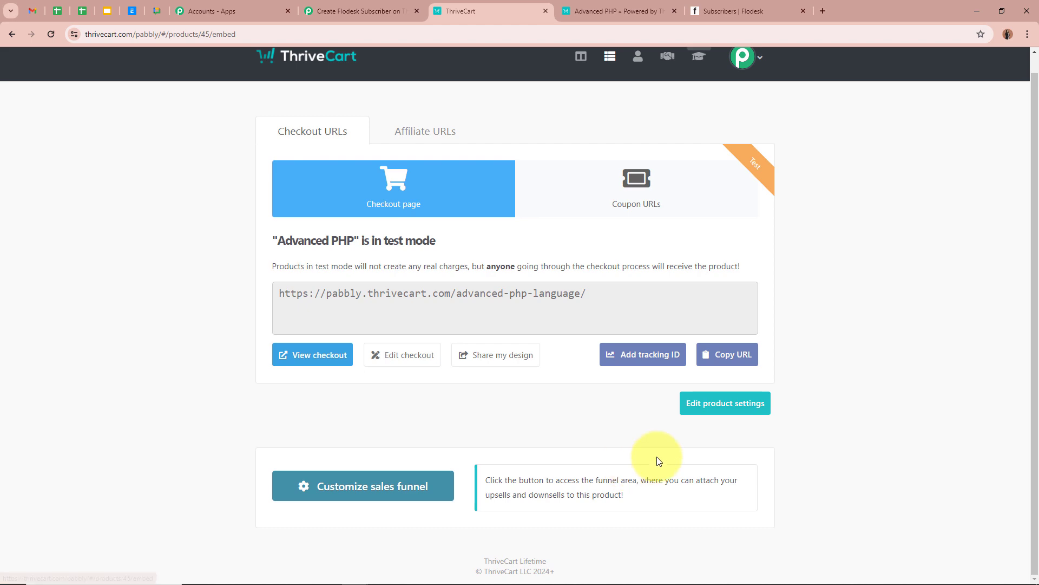
click(726, 354)
click(821, 11)
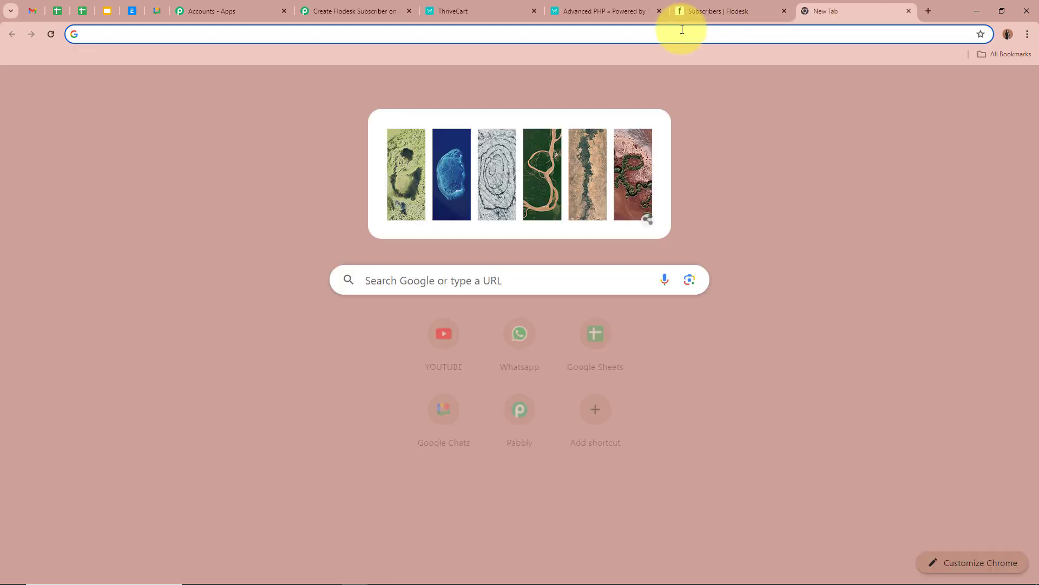
key(ctrl+v)
key(Return)
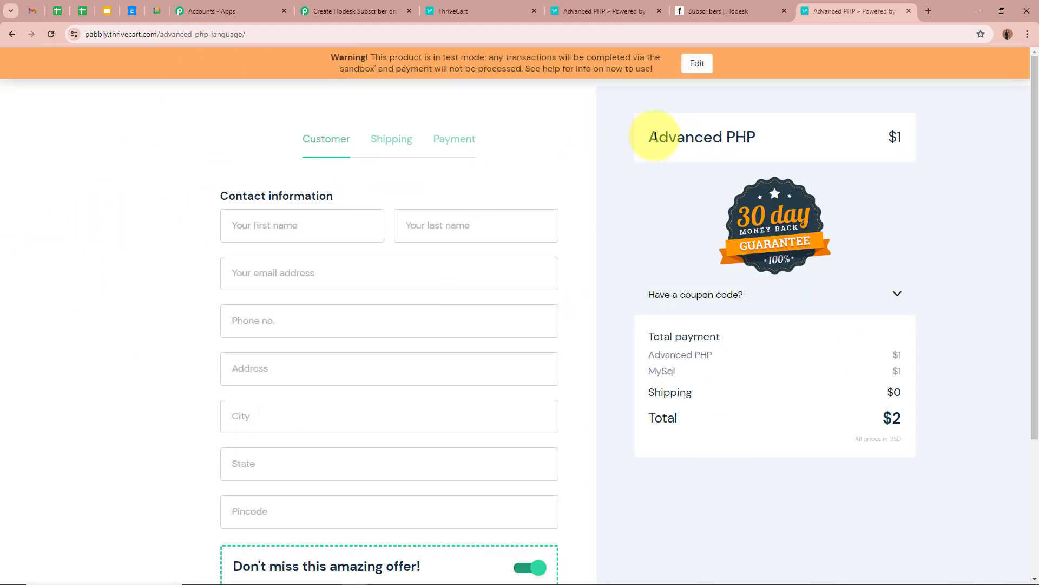
Highlight the Advanced PHP heading, its total payment line and the MySql bump line.
drag(658, 137, 831, 123)
drag(649, 355, 718, 354)
drag(650, 371, 683, 379)
click(607, 440)
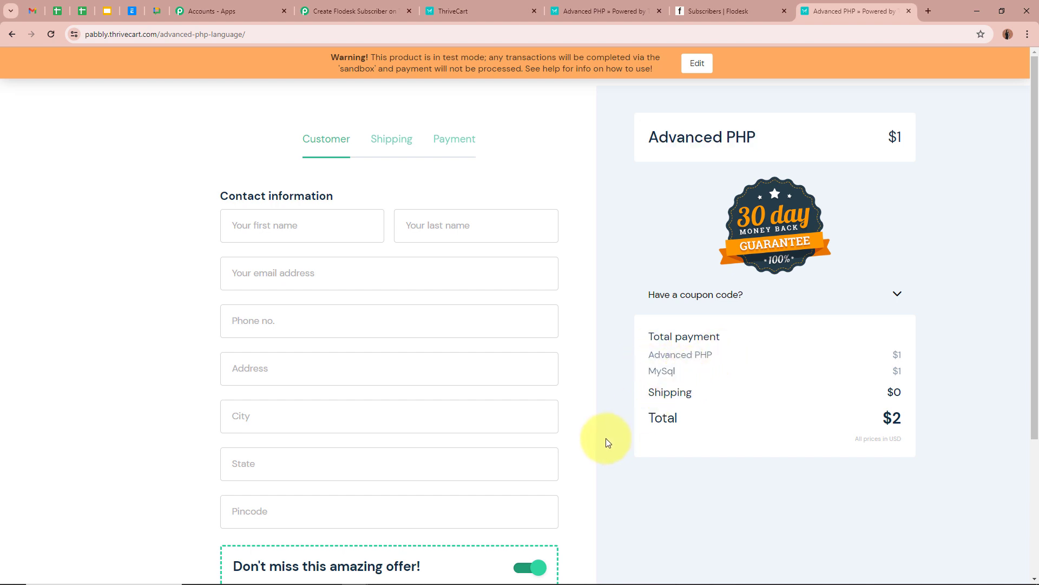
scroll(197, 353, down, 4)
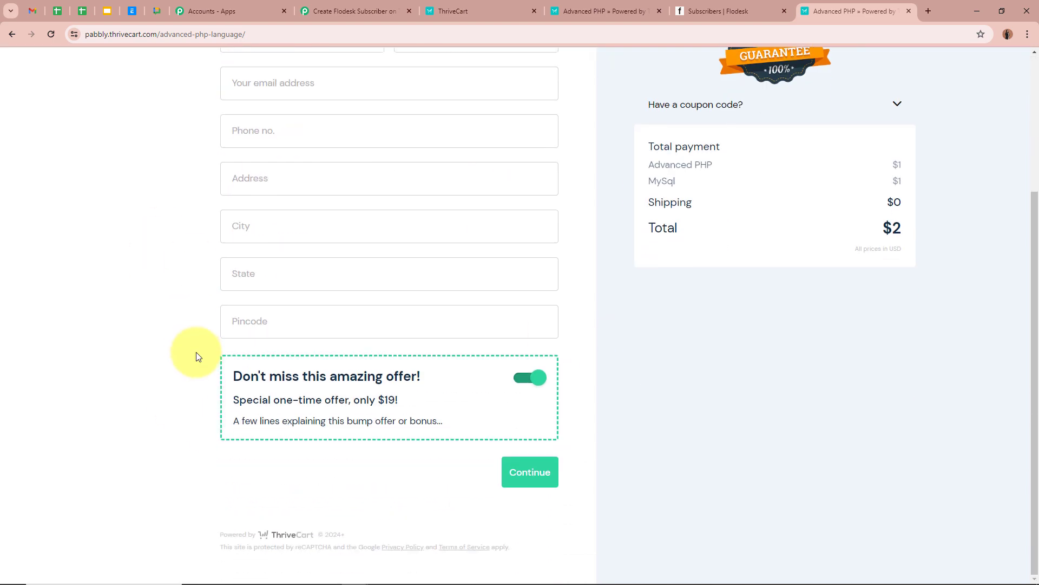
scroll(197, 355, up, 4)
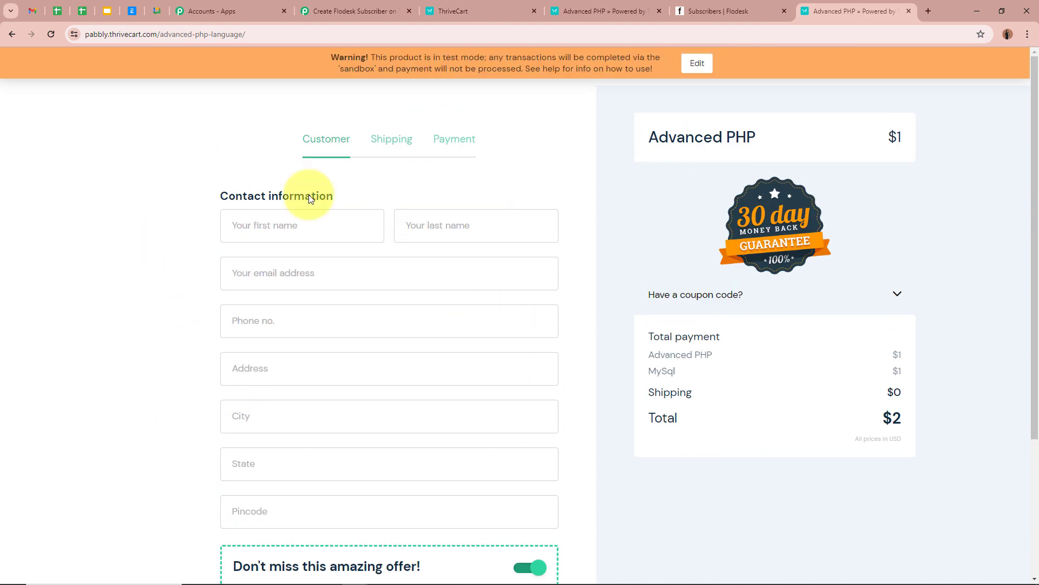
Enter the test customer's first name, last name, email address and phone number.
click(294, 233)
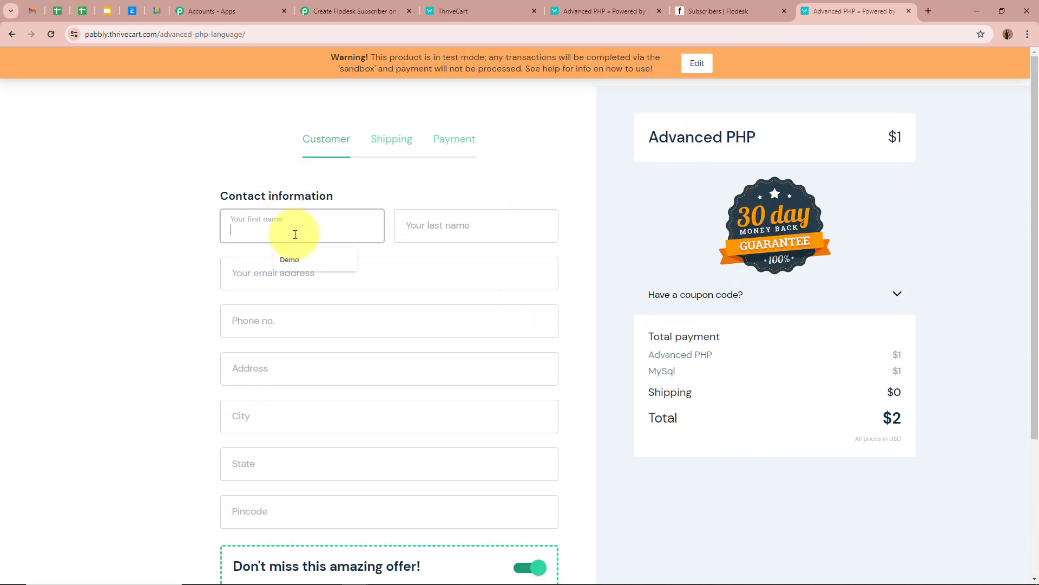
text(Dummy)
click(432, 230)
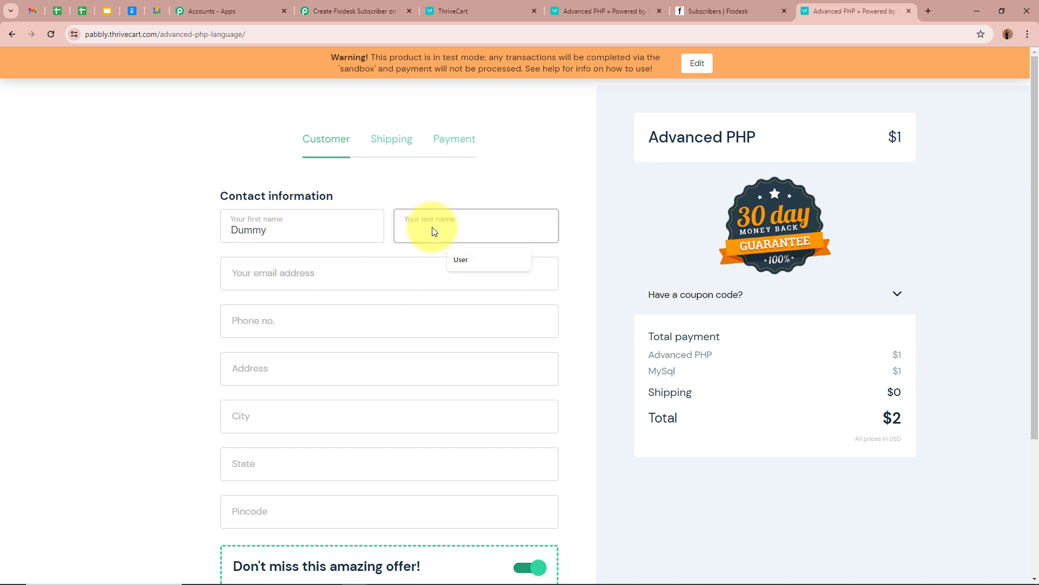
text(User123)
click(426, 272)
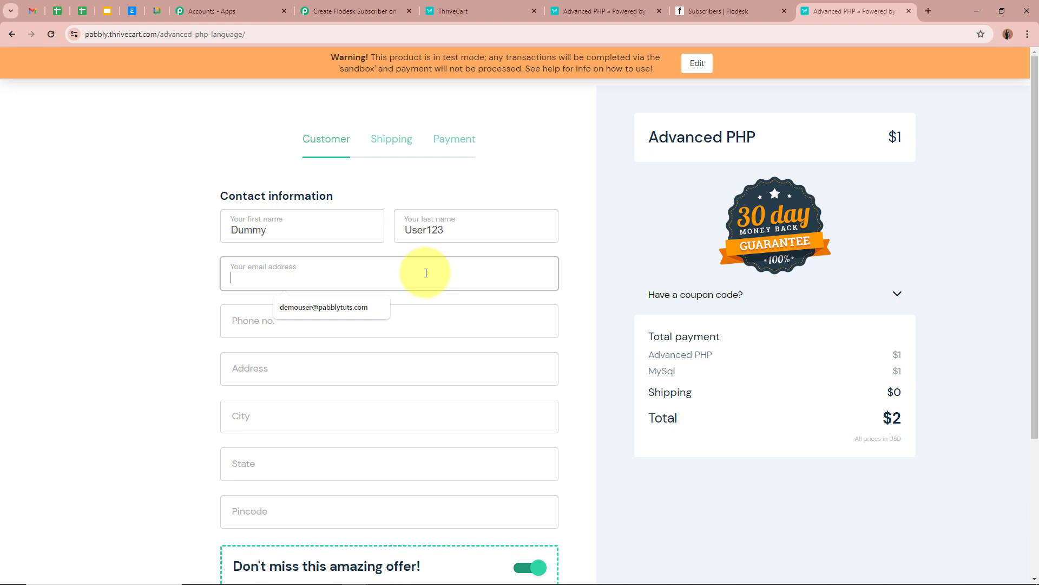
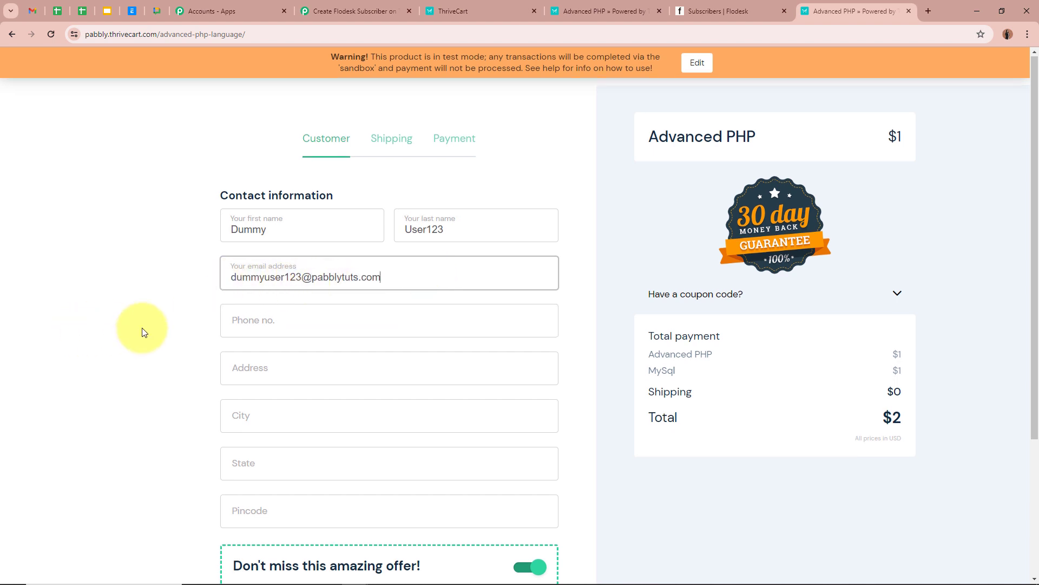
scroll(141, 332, down, 2)
click(297, 220)
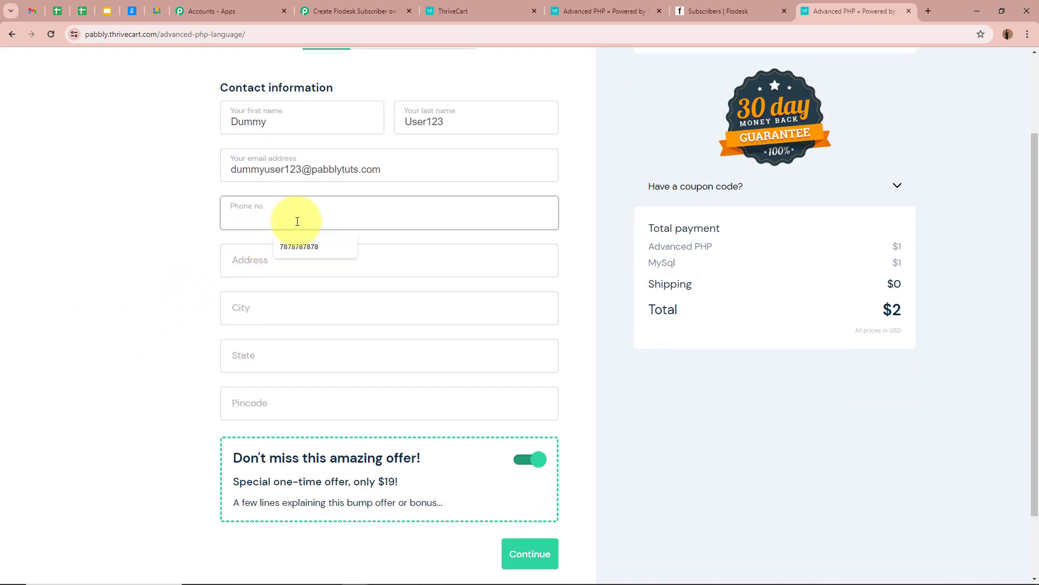
text(9696969696)
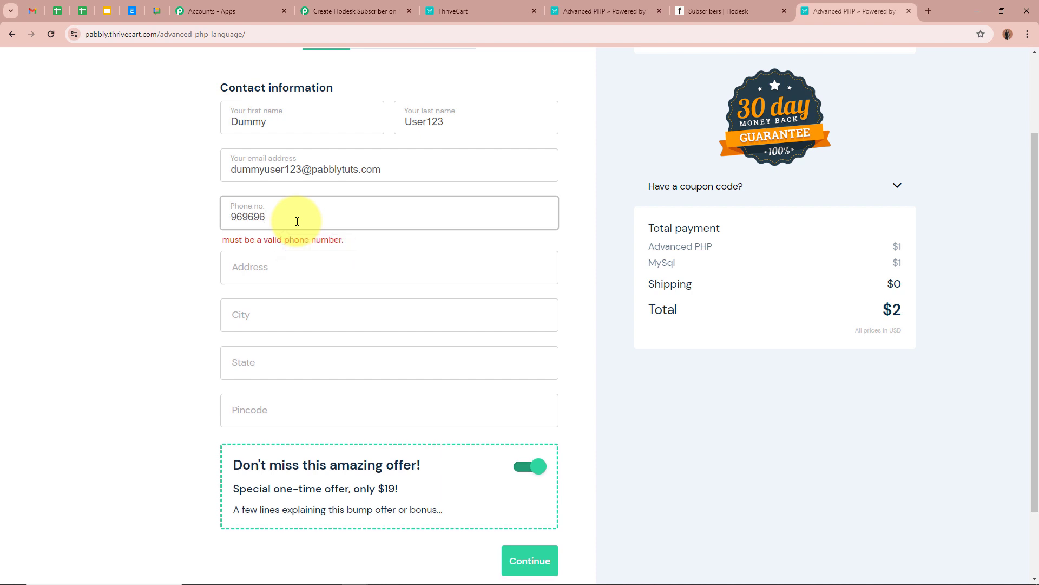
Fill in the customer's street address, city, state and pincode.
click(271, 261)
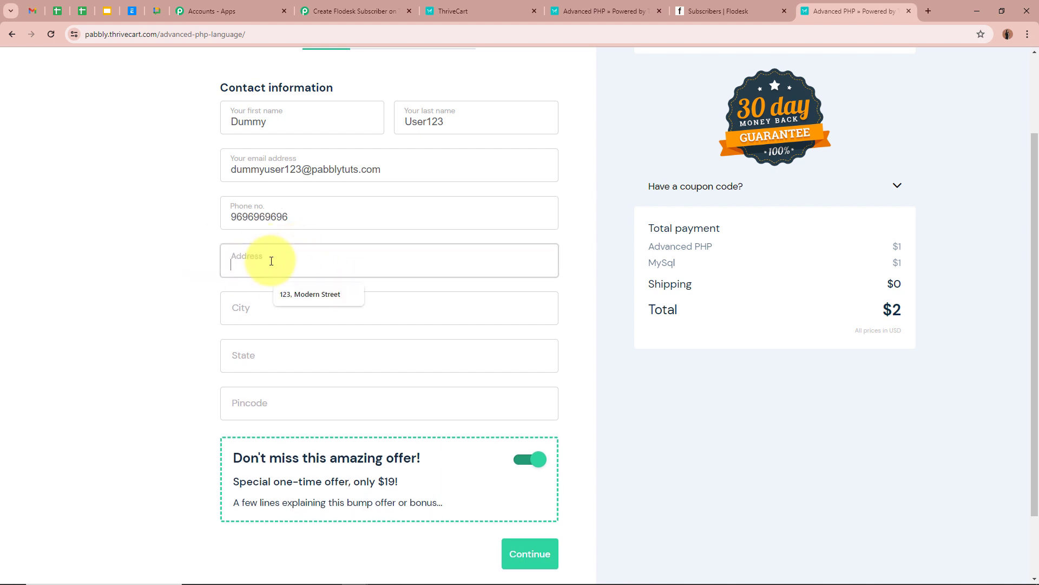
click(311, 295)
scroll(178, 288, down, 1)
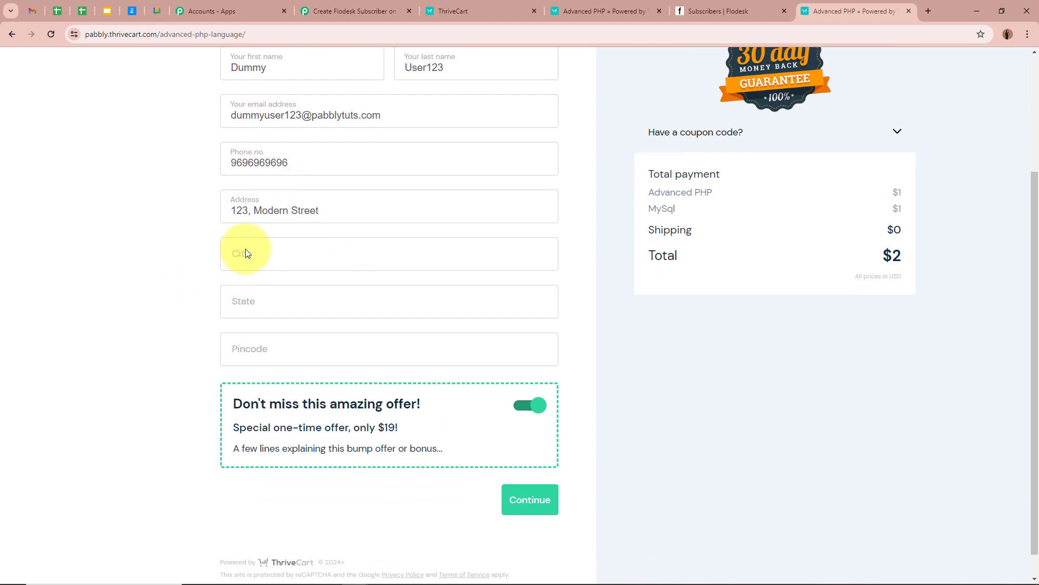
click(258, 255)
click(318, 280)
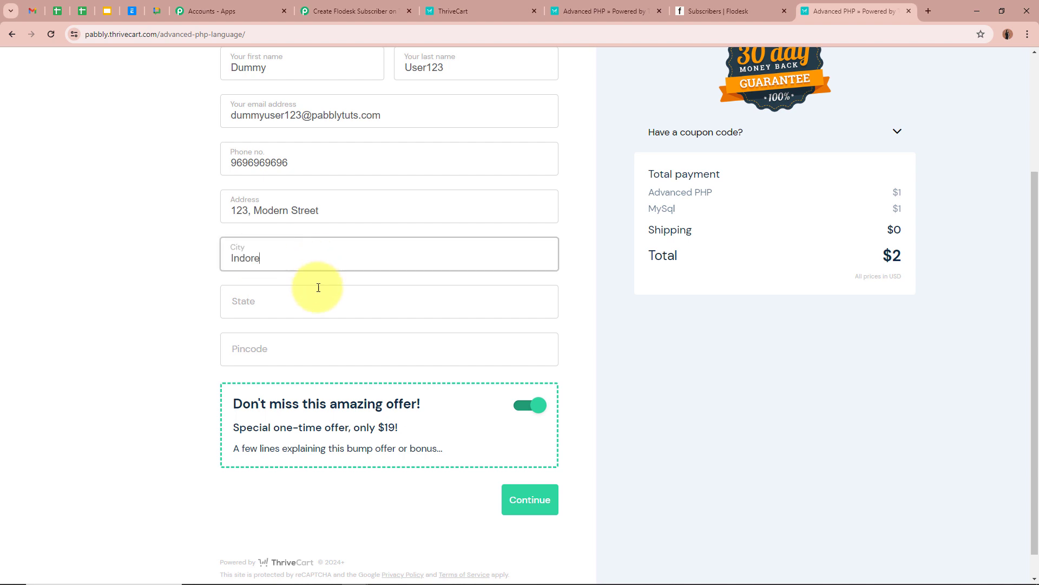
click(318, 298)
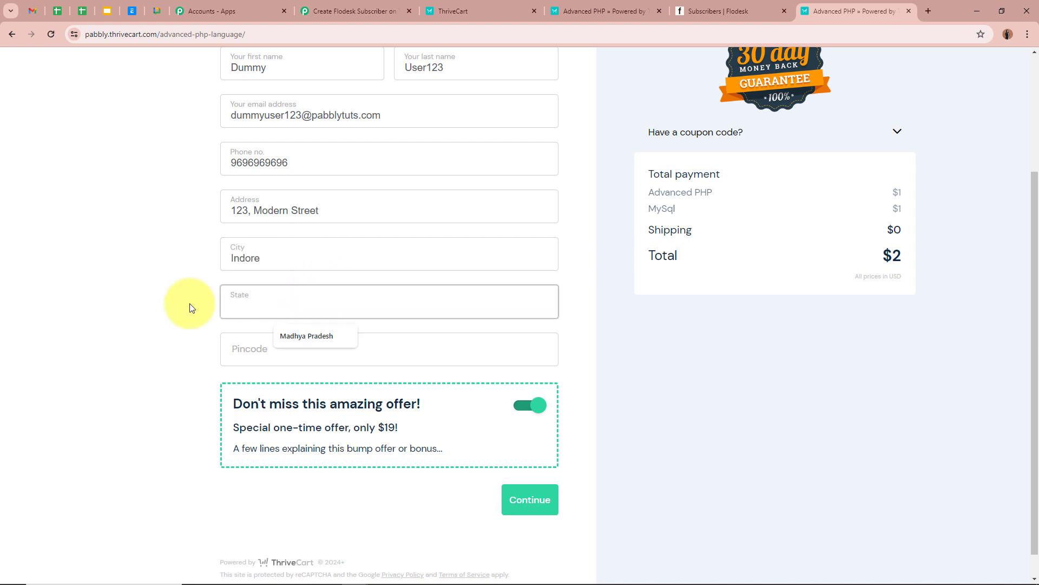
click(306, 336)
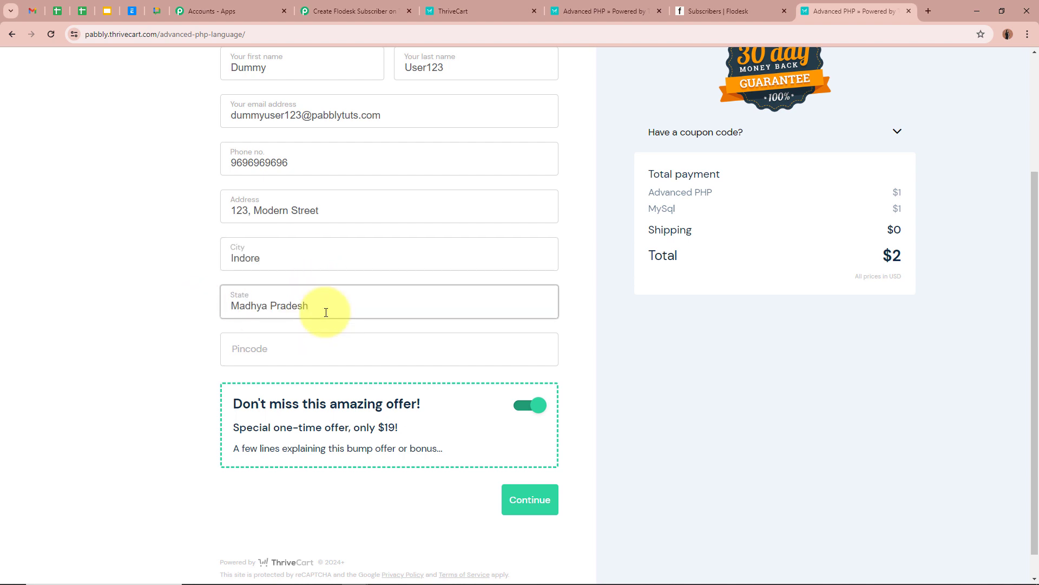
click(322, 348)
text(4612003)
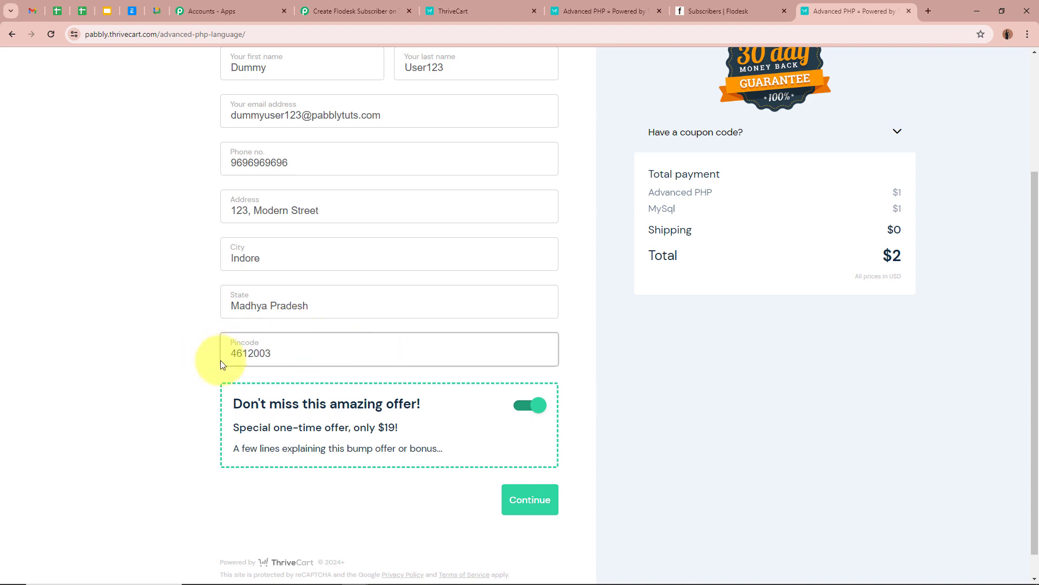
scroll(452, 381, up, 1)
scroll(331, 197, up, 3)
scroll(454, 448, down, 4)
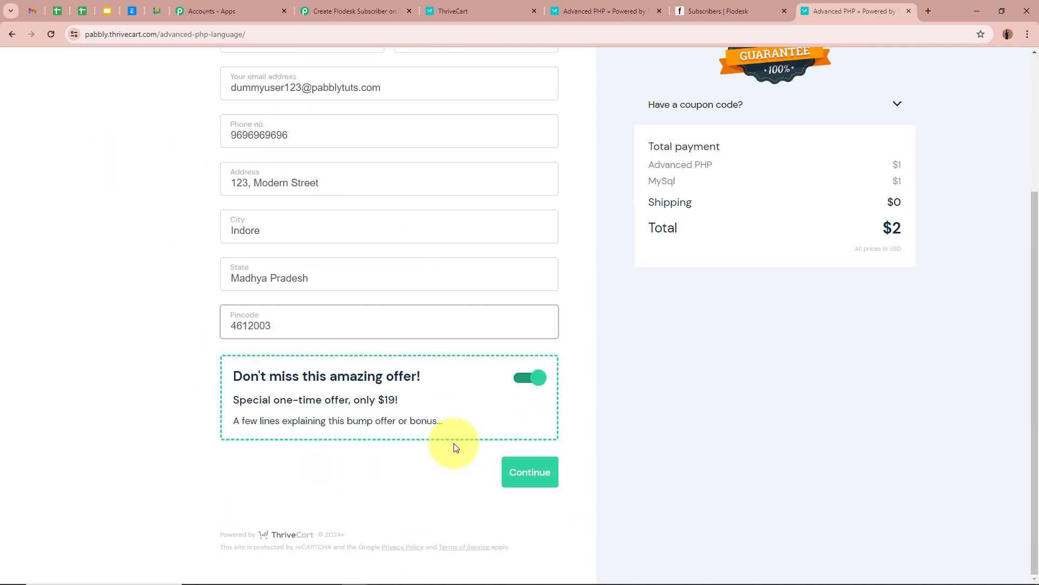
Continue through shipping, pay with the test card details, and place the $2 order.
click(531, 472)
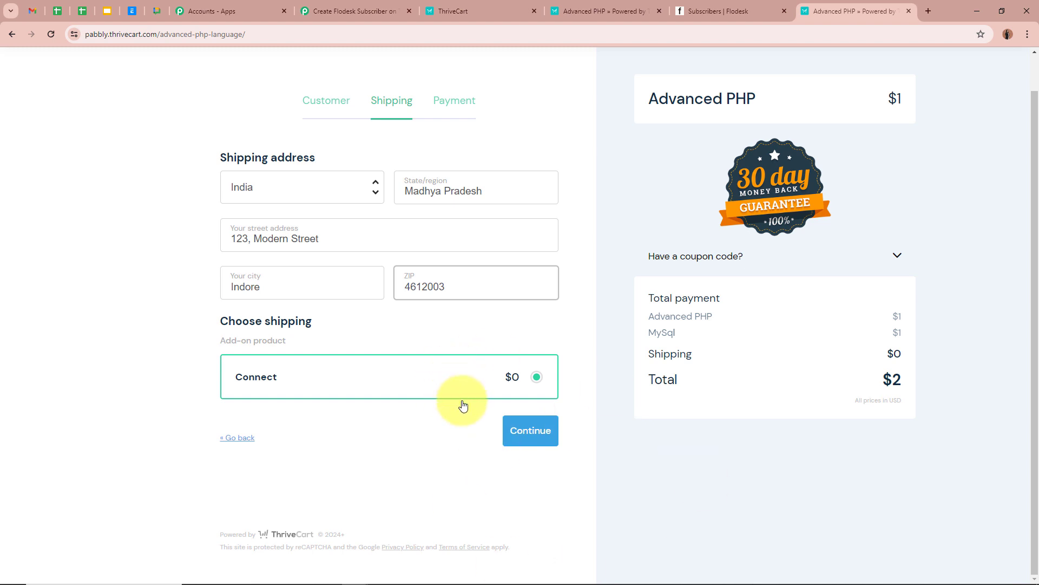
click(541, 431)
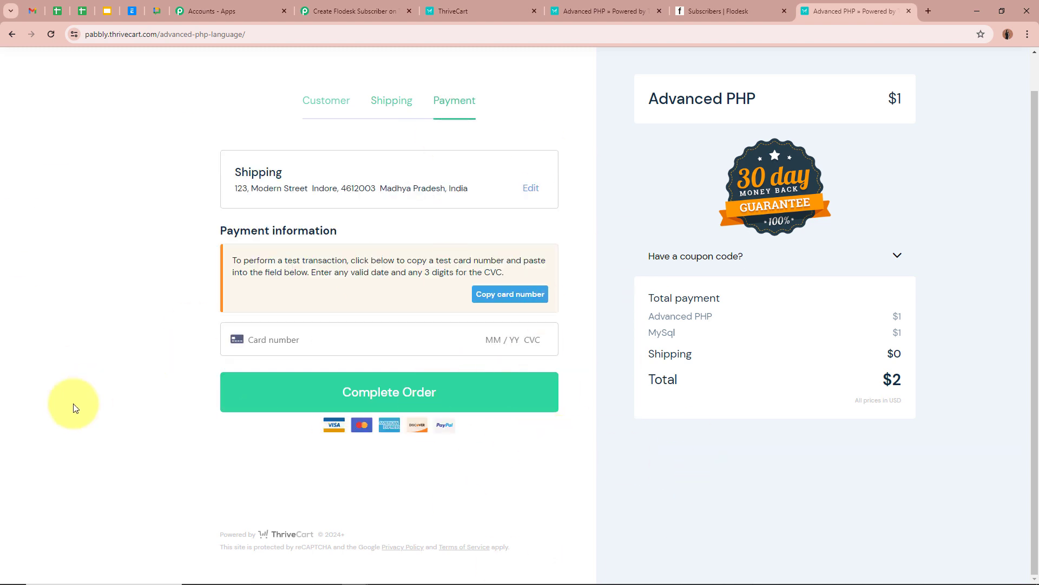
click(292, 341)
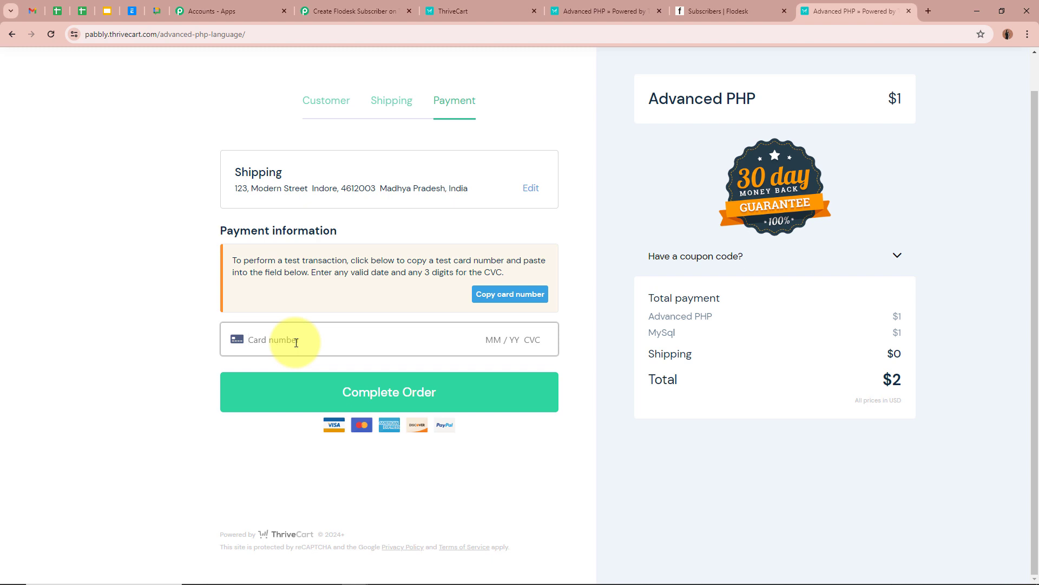
text(4111 1111 1111 1111 )
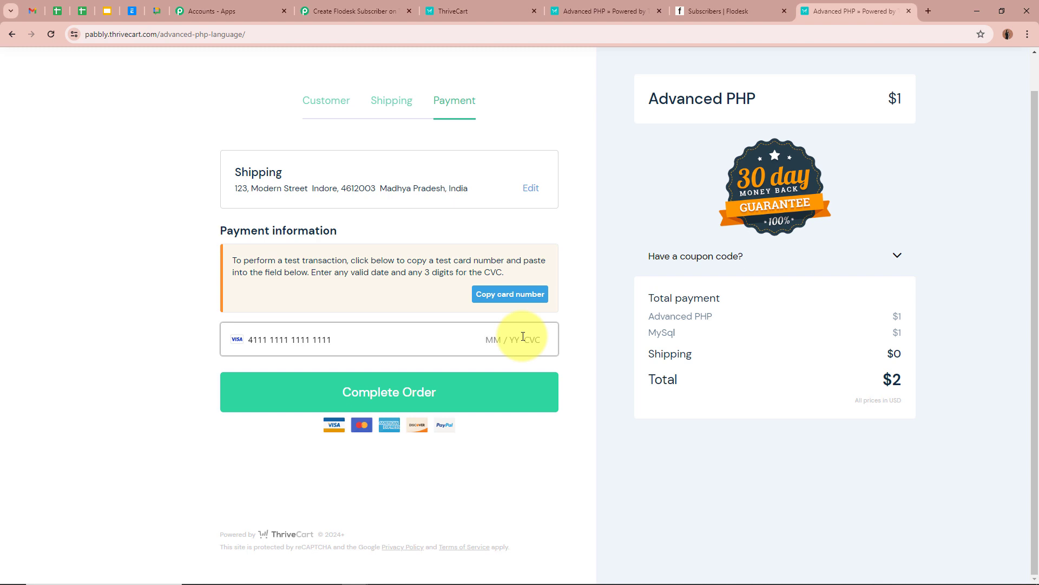
text(09 / 26 123)
click(457, 388)
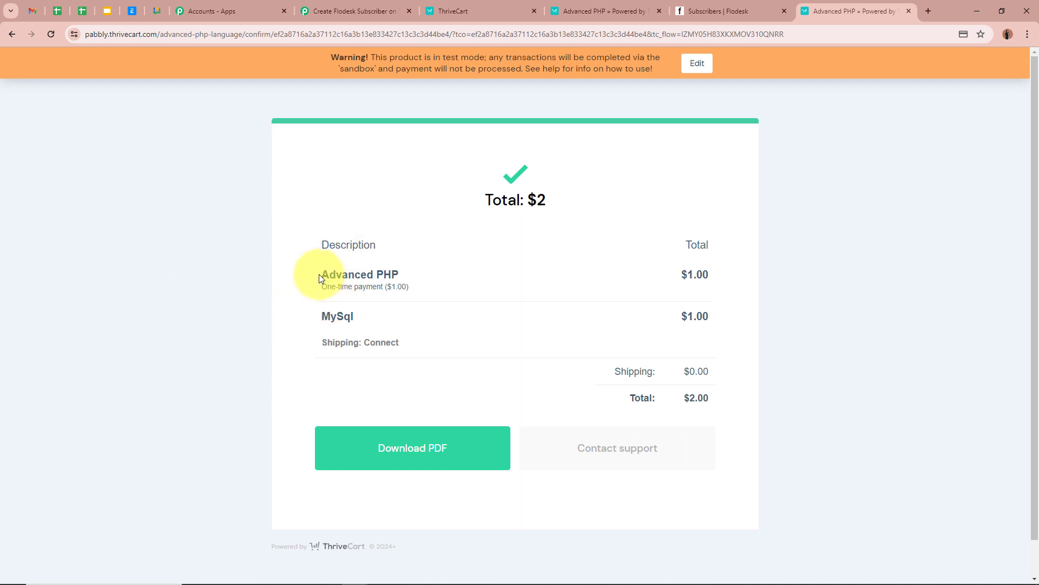
drag(318, 274, 291, 324)
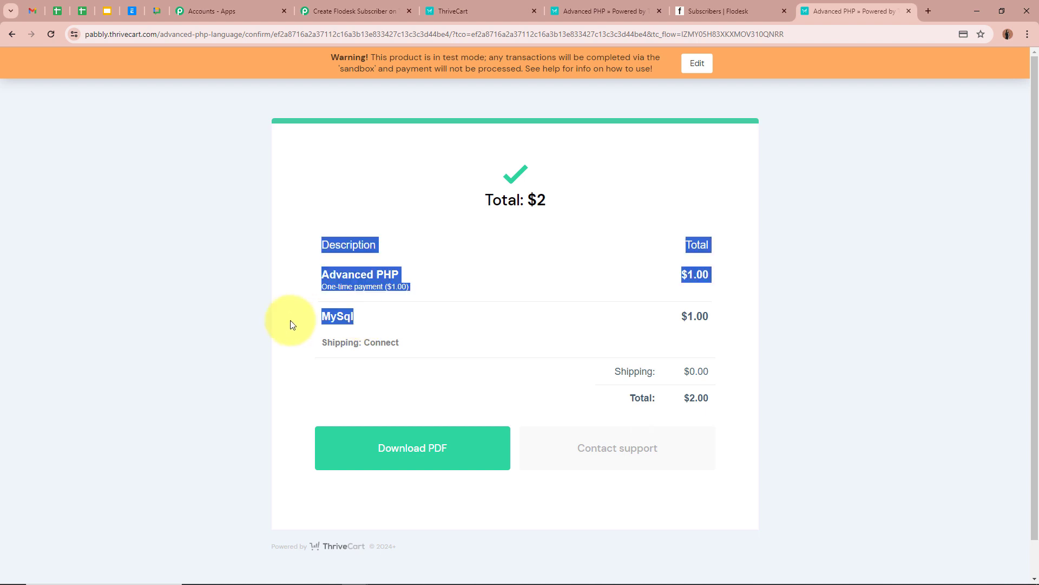
click(291, 324)
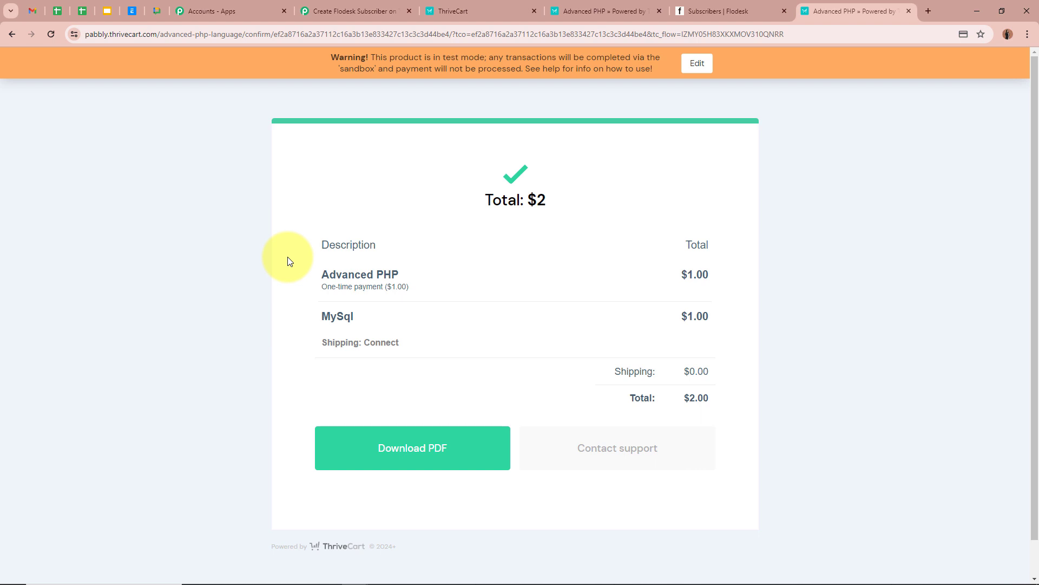
Scroll through the captured Bump Purchase response data, then collapse the ThriveCart trigger step.
click(368, 6)
scroll(192, 288, down, 5)
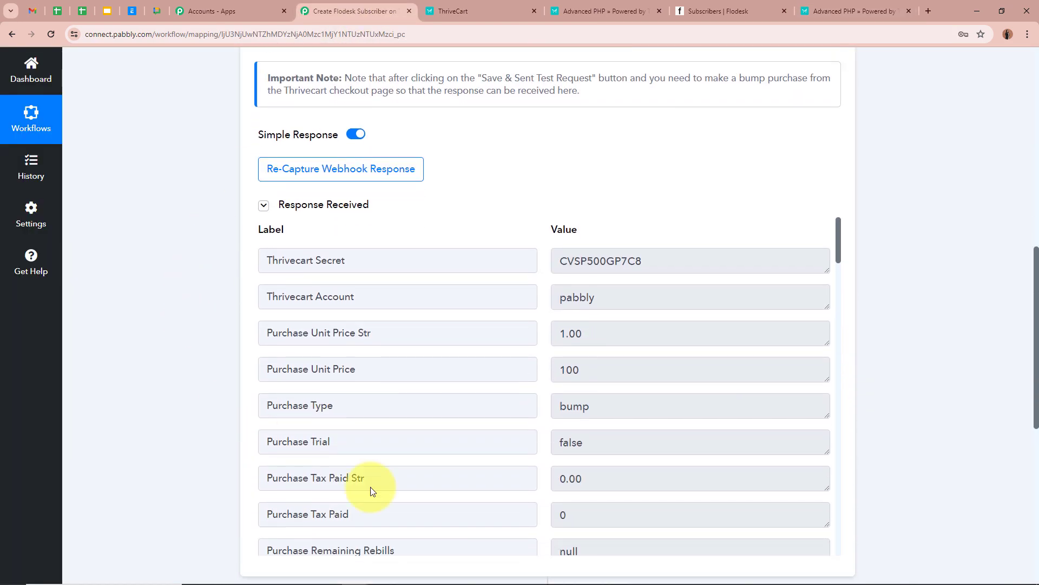
scroll(598, 397, down, 15)
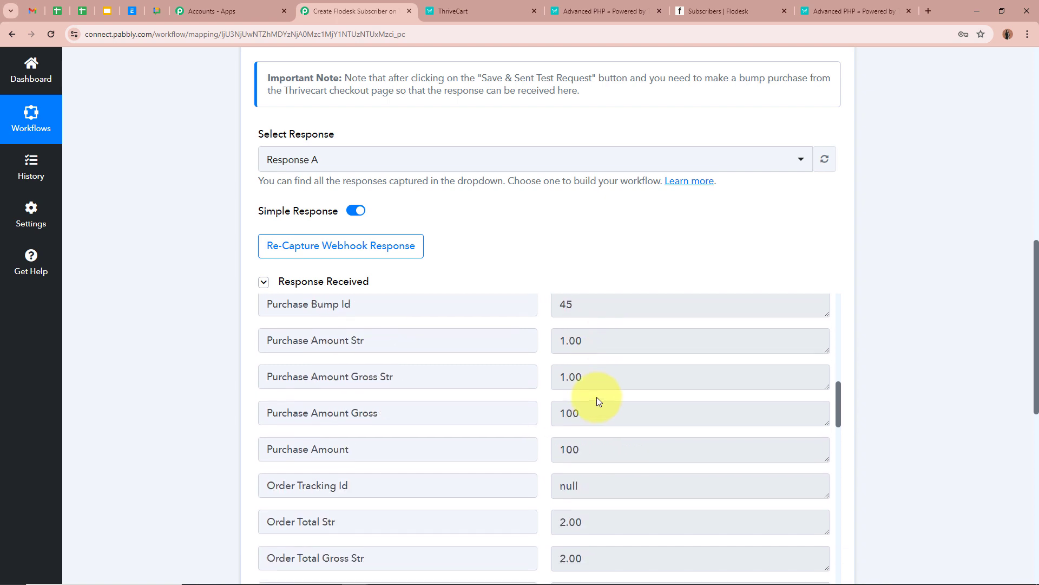
scroll(689, 487, down, 10)
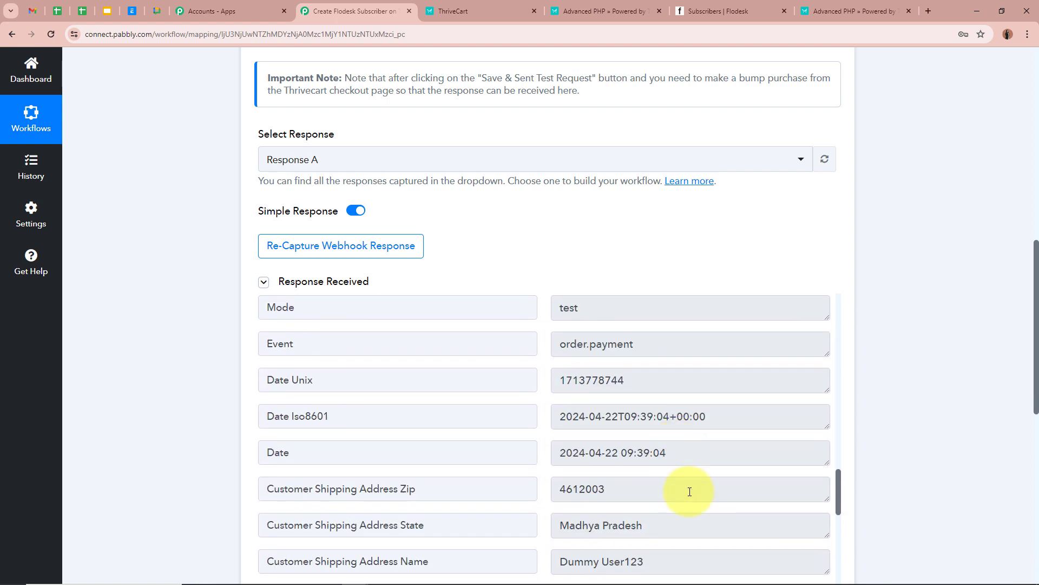
scroll(690, 485, up, 2)
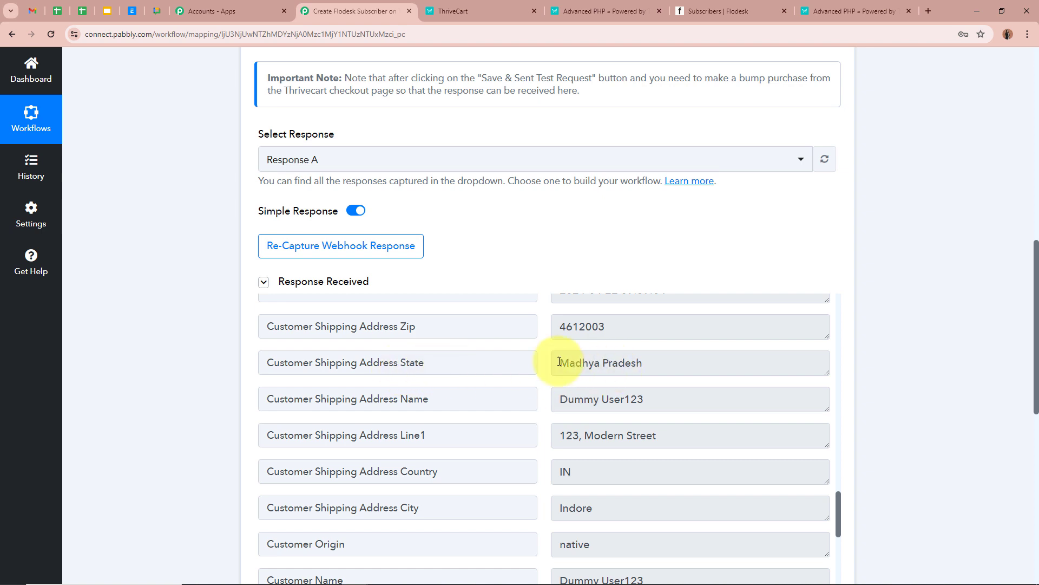
scroll(670, 418, down, 1)
scroll(671, 417, down, 3)
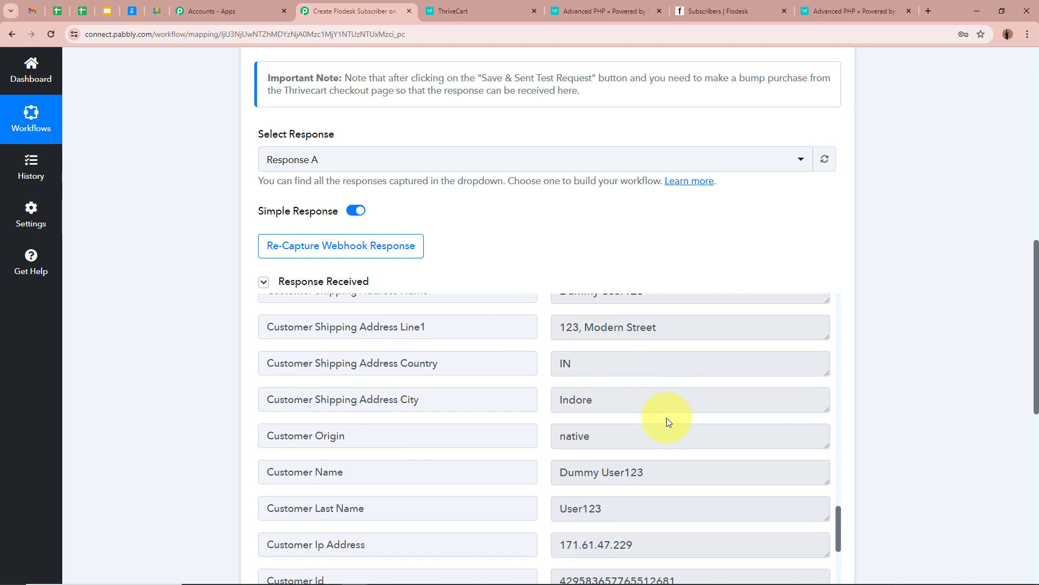
scroll(598, 400, down, 1)
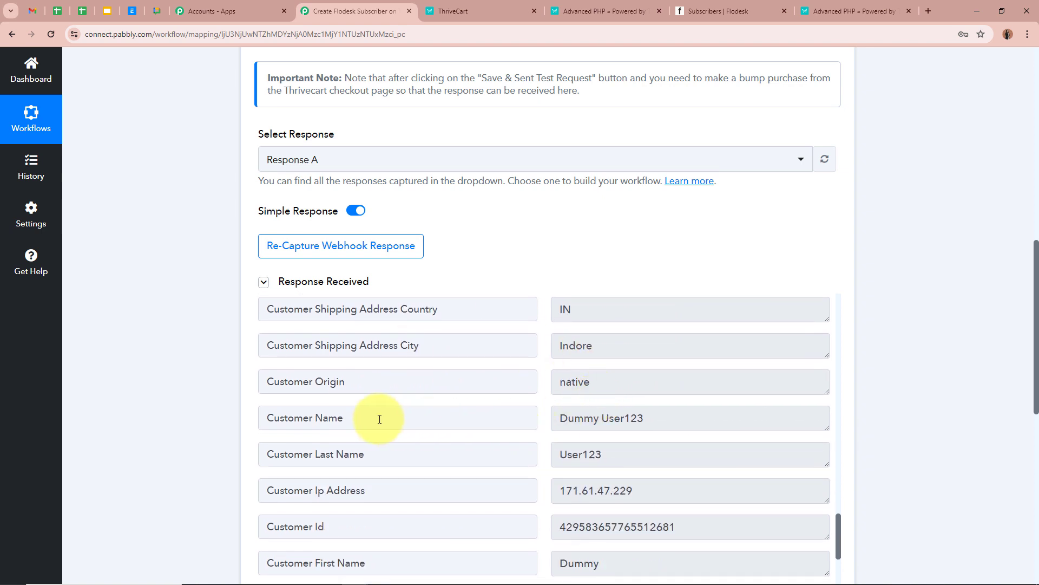
scroll(378, 417, down, 5)
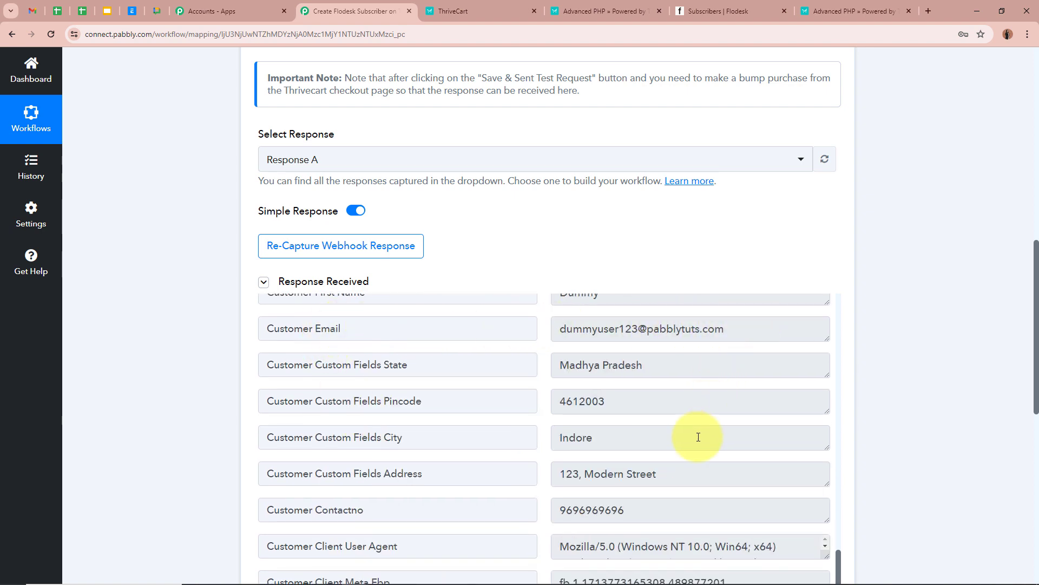
scroll(691, 432, down, 1)
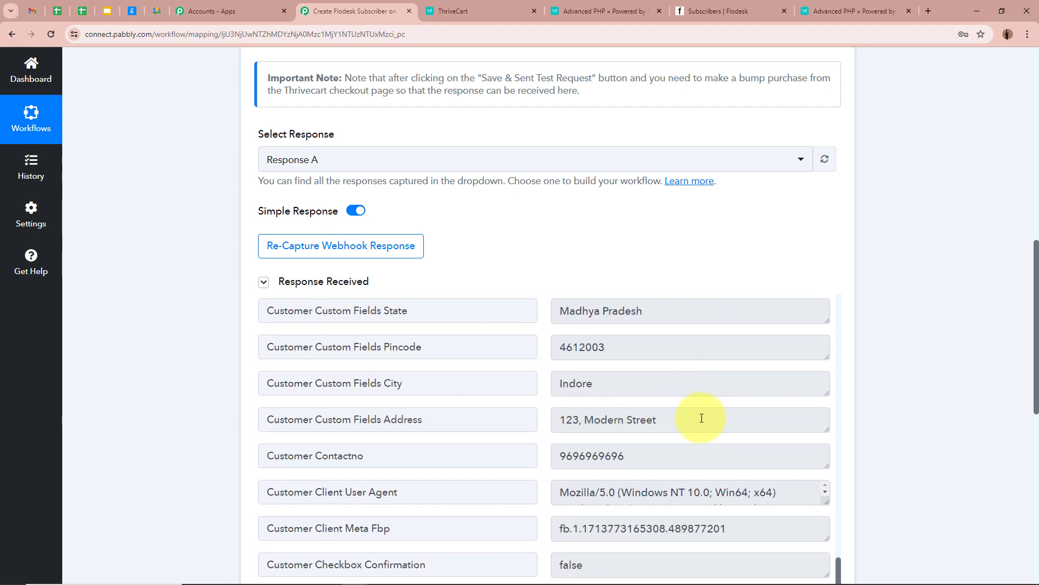
scroll(674, 455, down, 1)
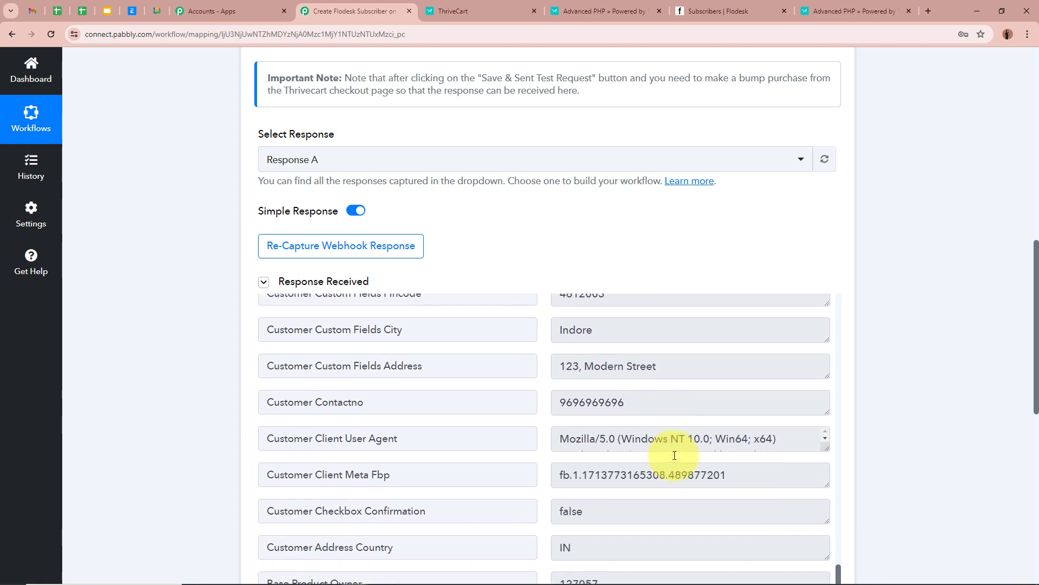
scroll(639, 481, down, 2)
scroll(639, 481, up, 3)
scroll(957, 439, up, 10)
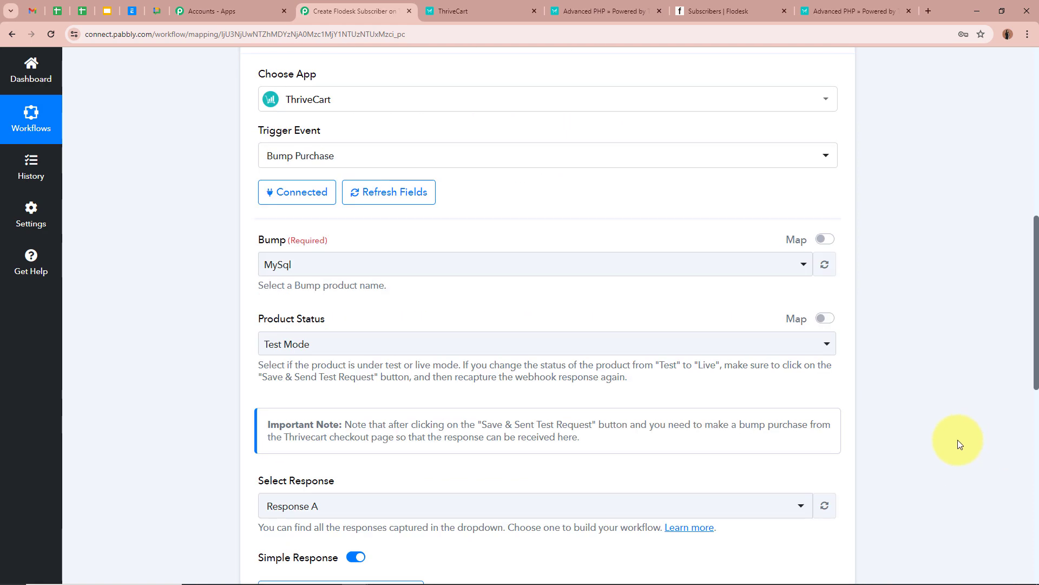
click(833, 269)
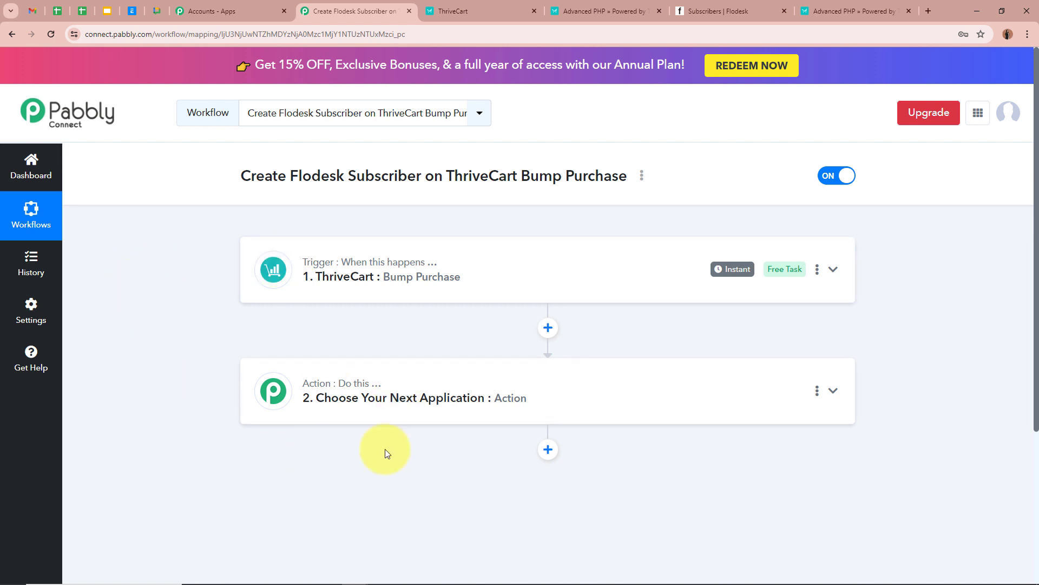
Search 'Flo' and choose Flodesk as the action step's app.
click(833, 390)
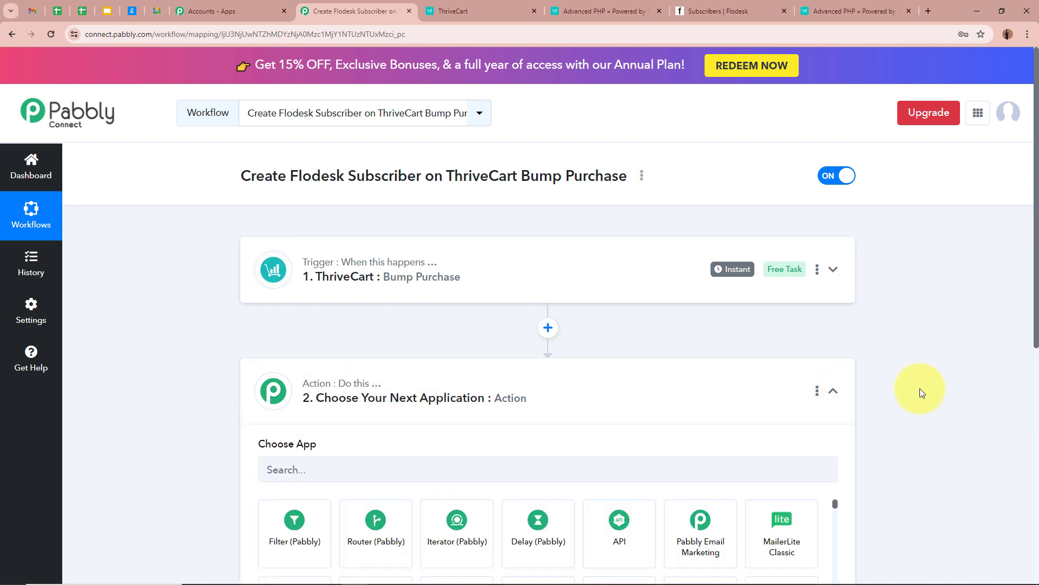
scroll(917, 388, down, 3)
click(295, 282)
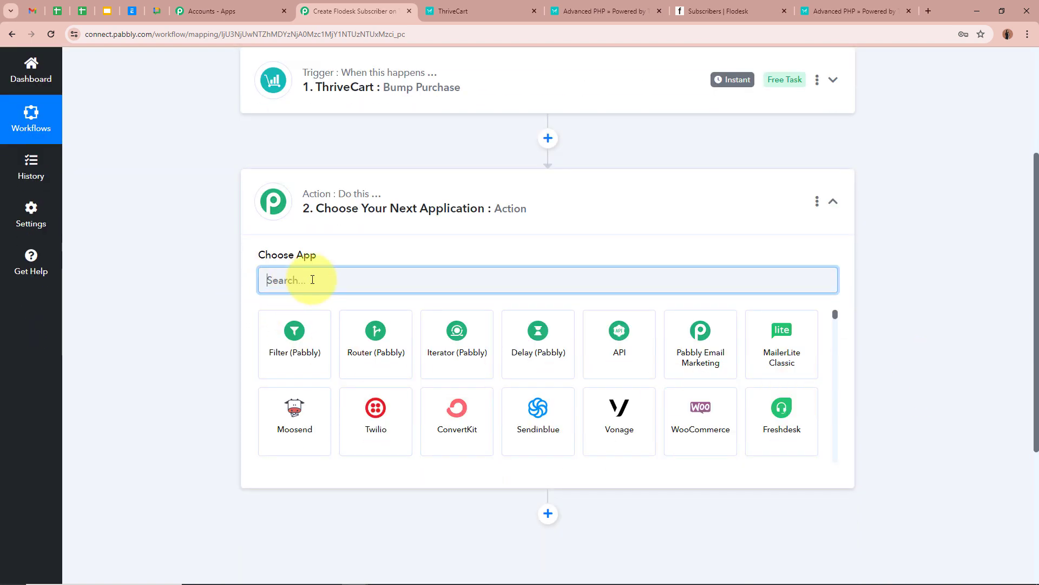
text(Flo)
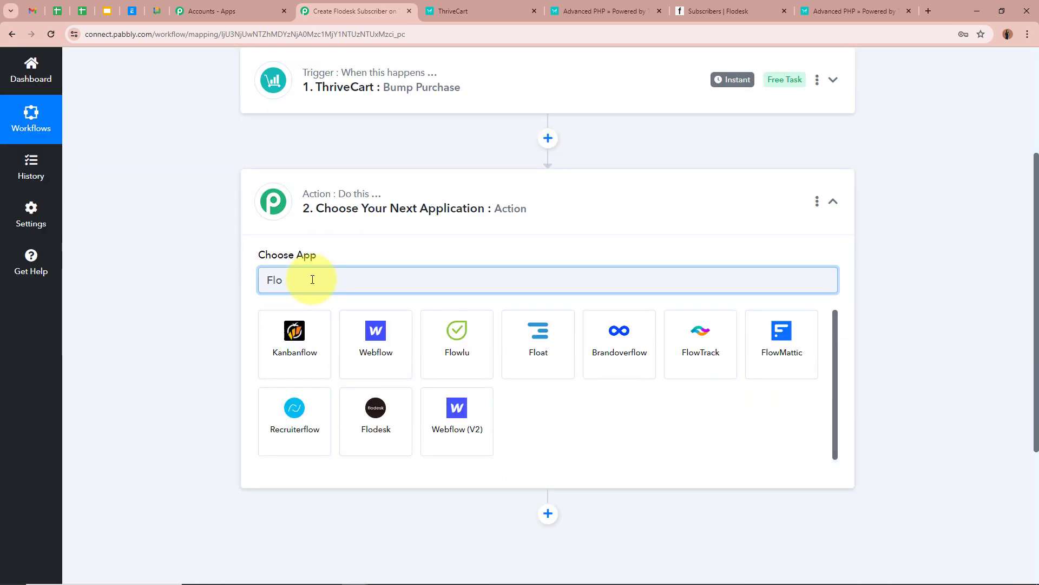
click(387, 412)
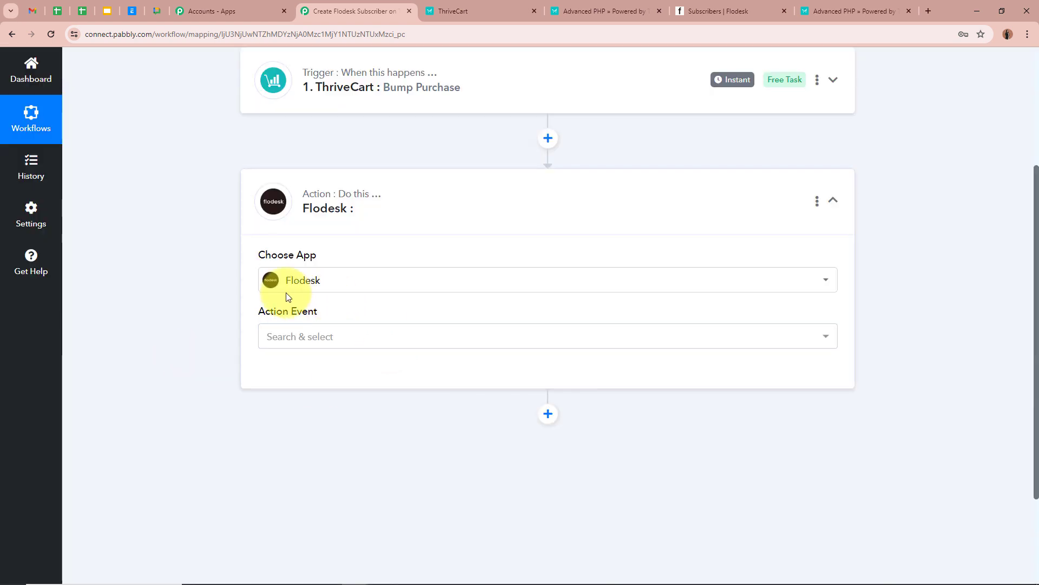
Set the Flodesk action event to Create/Update Subscriber.
click(220, 318)
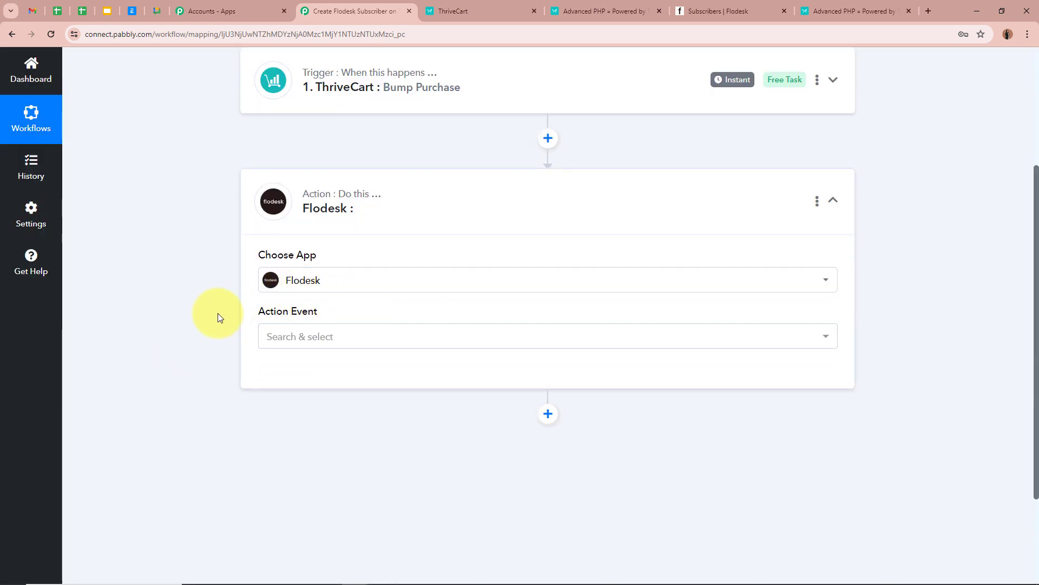
click(429, 340)
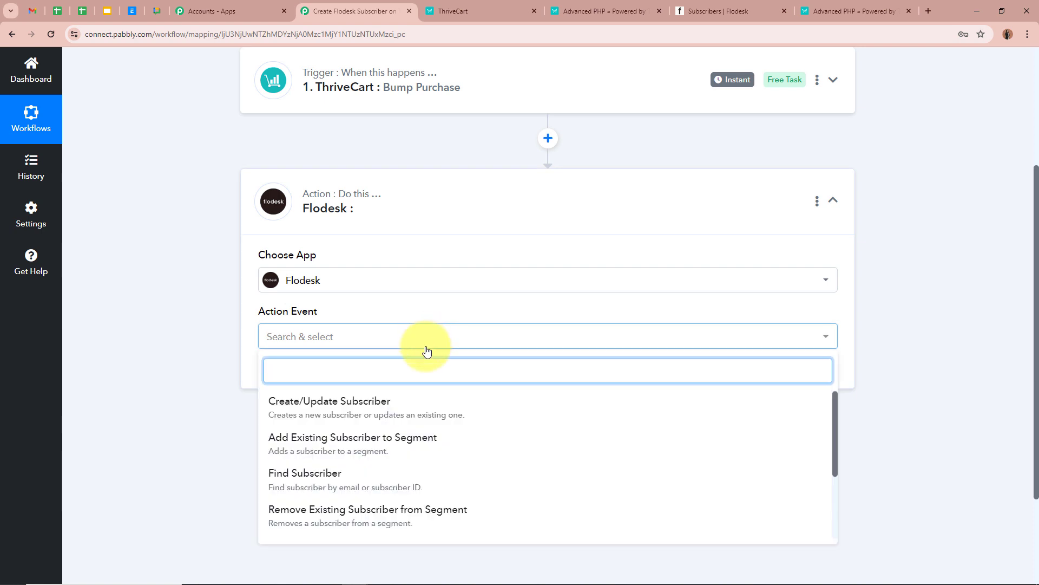
click(460, 413)
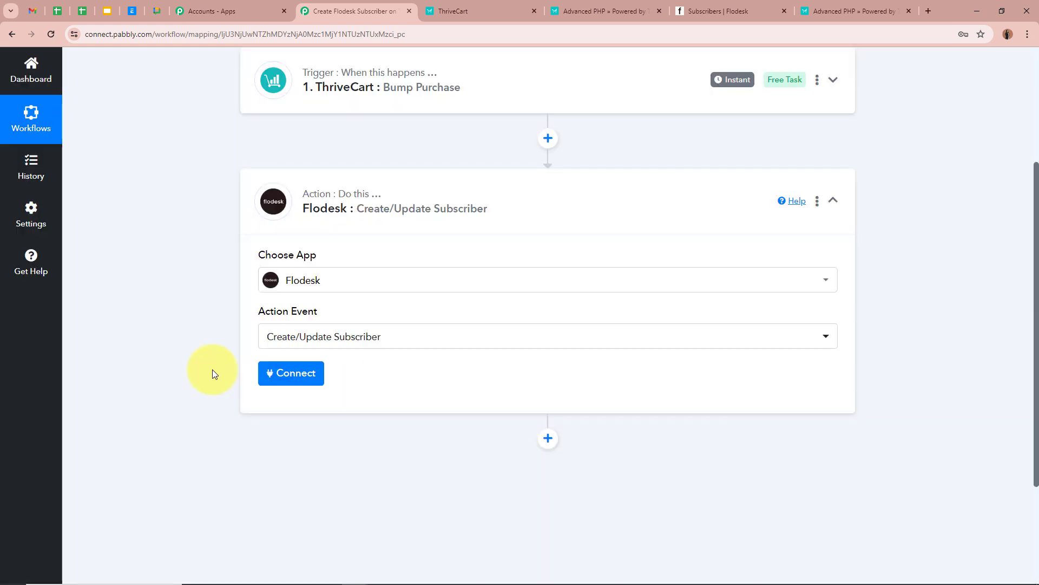
scroll(212, 369, up, 3)
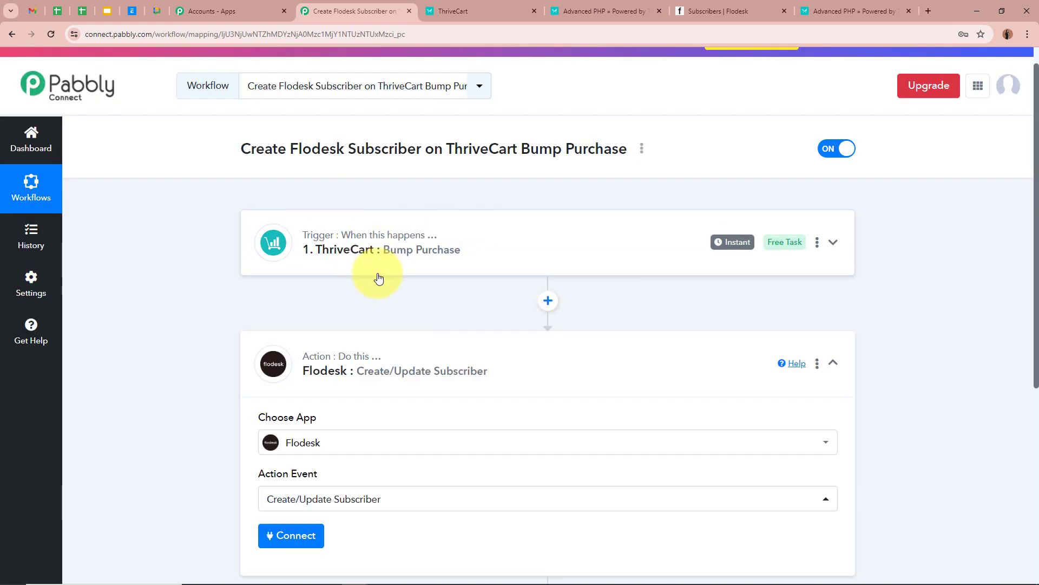
scroll(224, 327, down, 2)
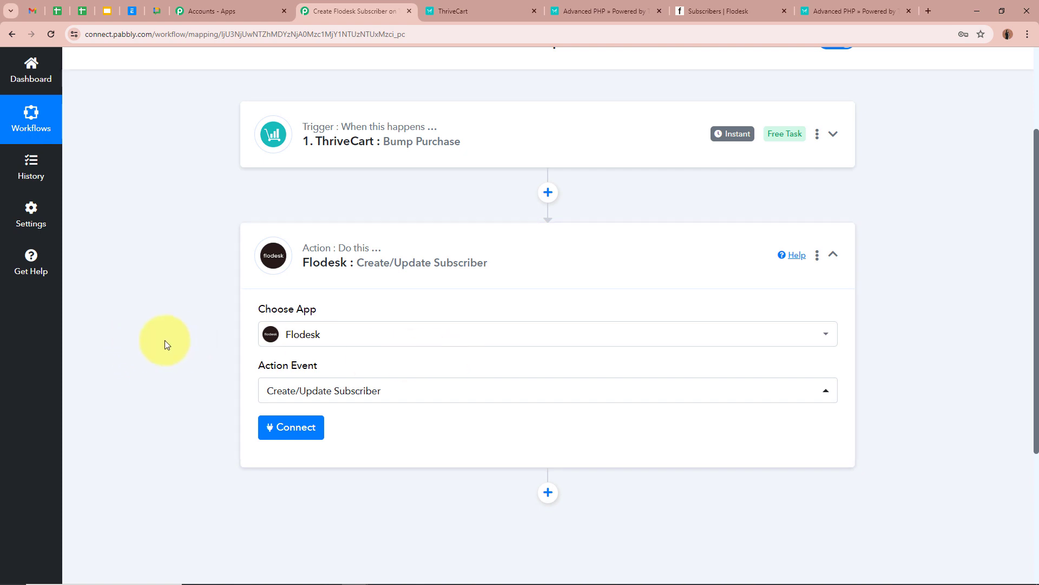
scroll(164, 340, down, 1)
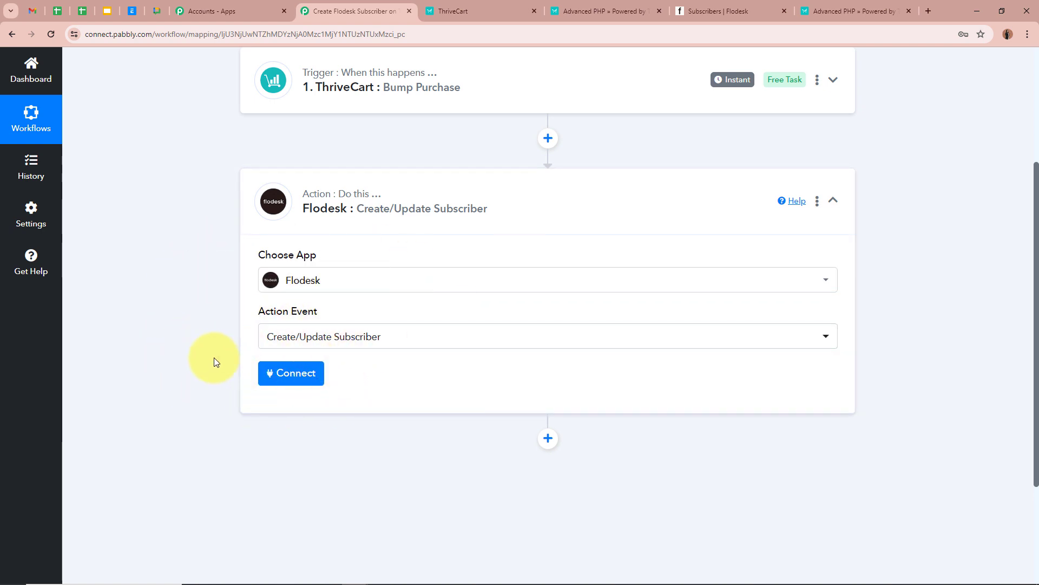
Add a new Flodesk connection and allow Pabbly access to the Flodesk account.
click(289, 372)
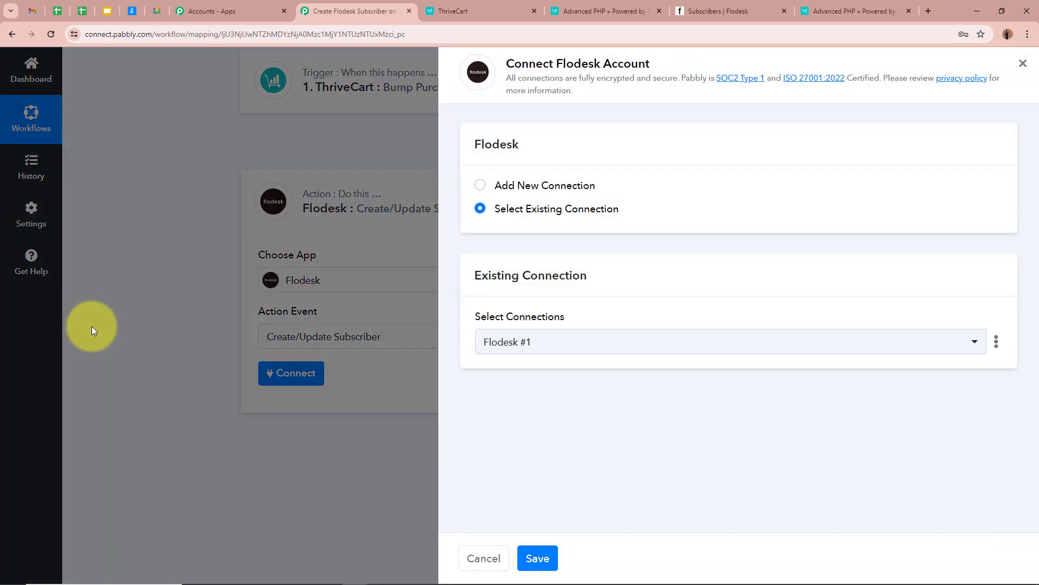
click(479, 185)
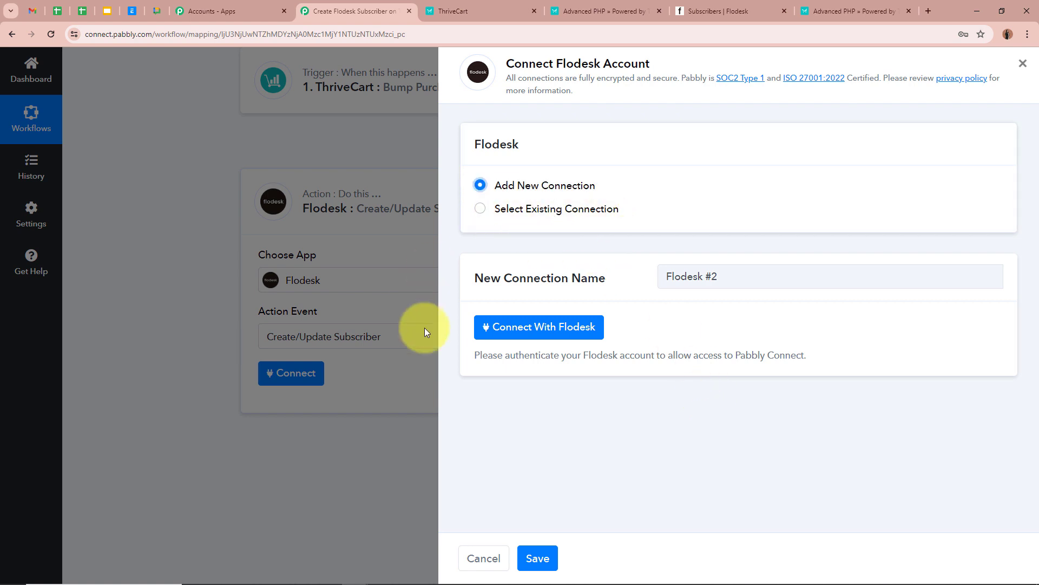
click(541, 327)
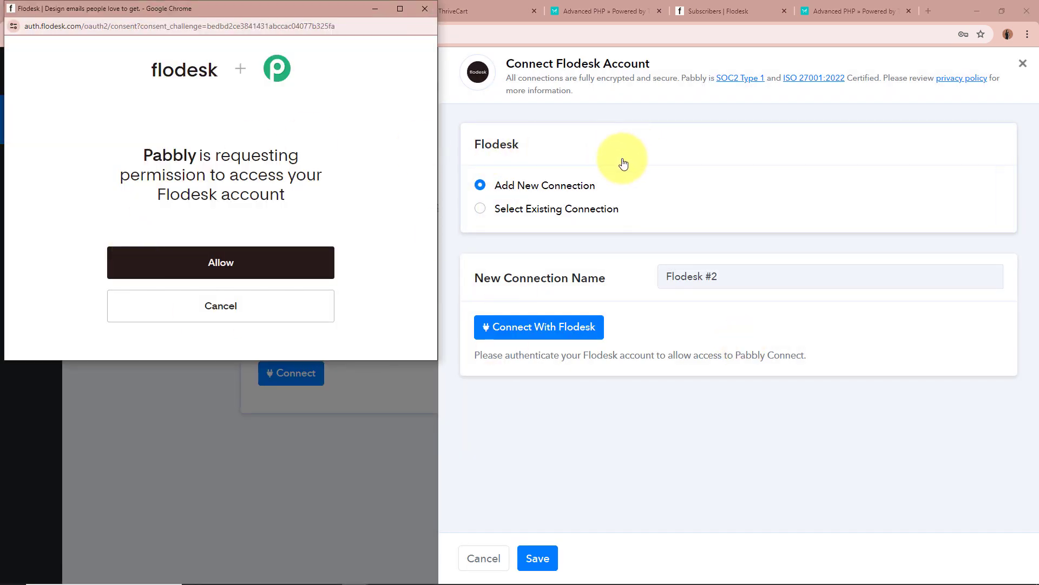
click(254, 273)
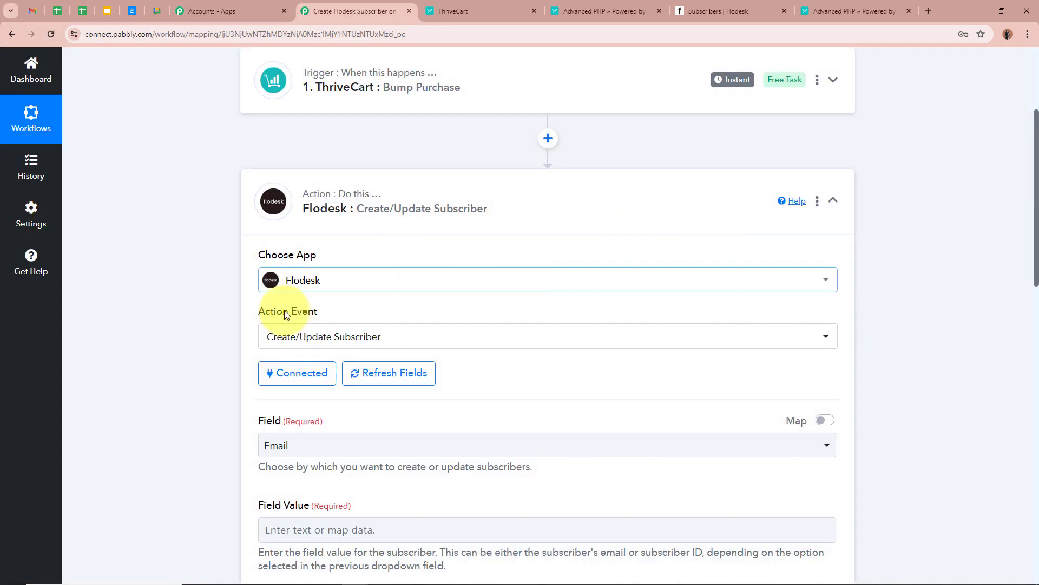
Keep Email as the subscriber lookup field.
scroll(198, 351, down, 4)
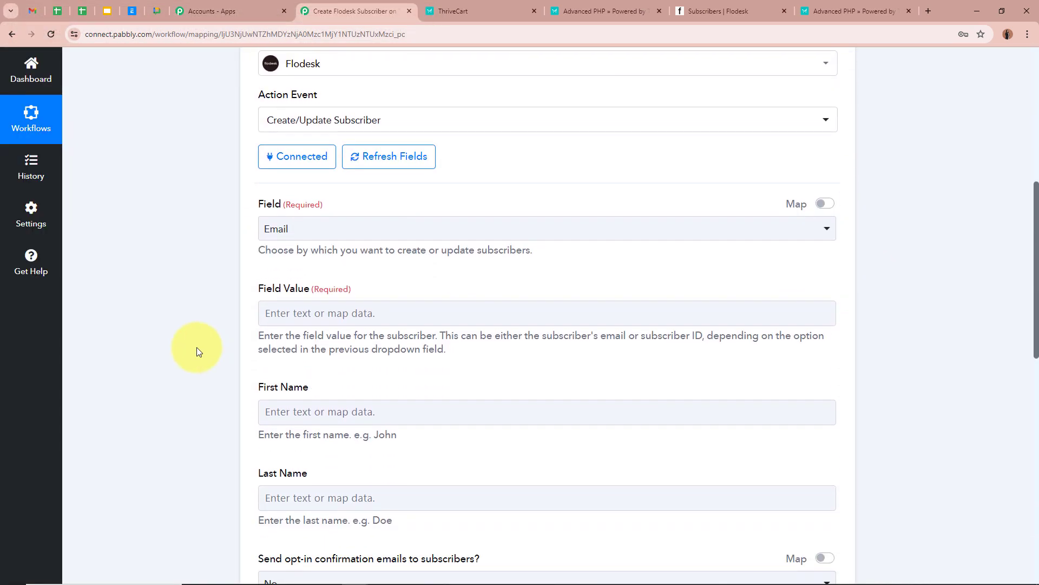
click(350, 229)
click(336, 293)
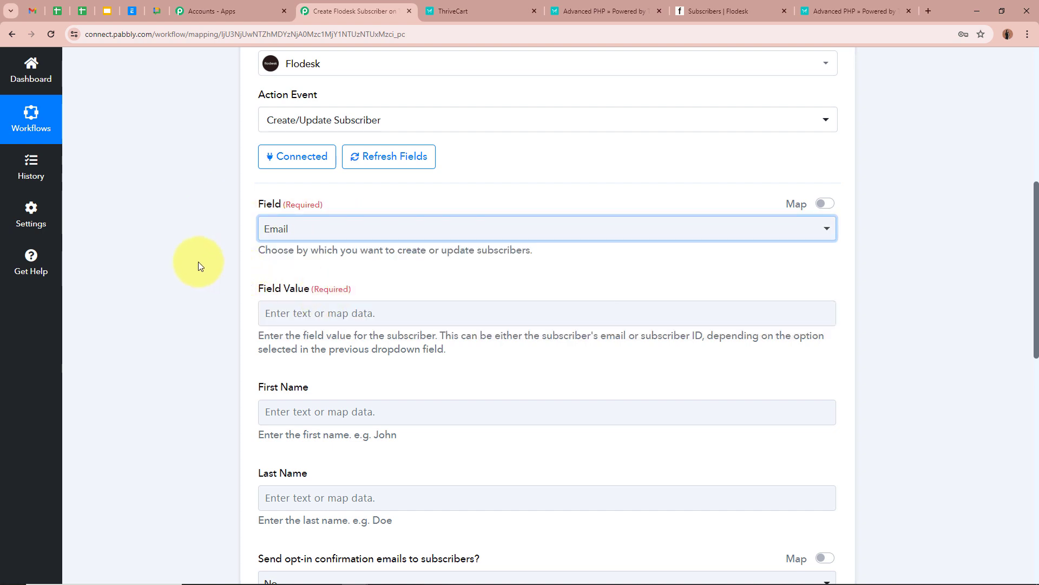
scroll(198, 262, down, 2)
scroll(197, 261, down, 1)
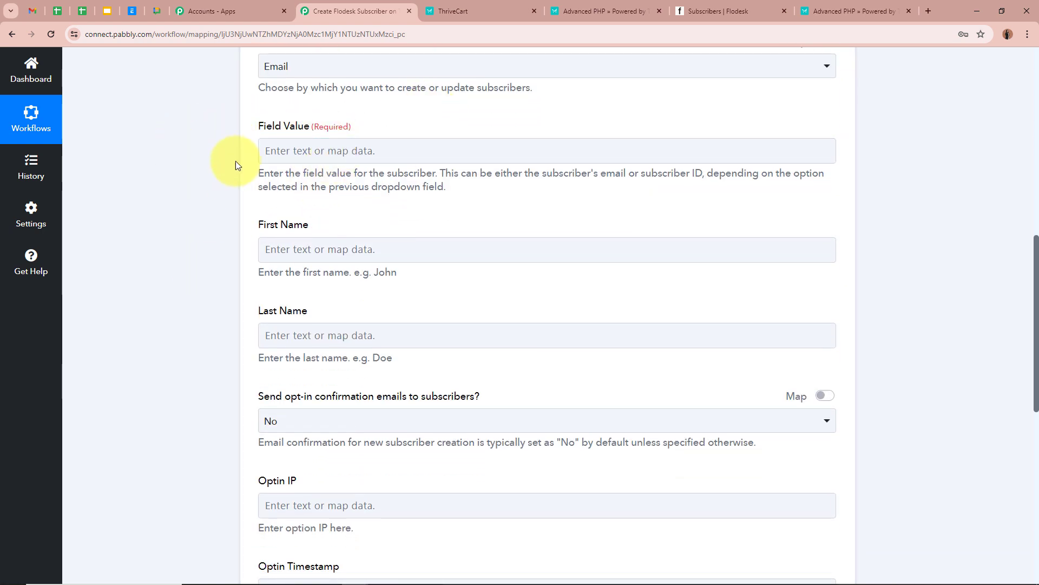
Map ThriveCart's Customer Email into the Field Value.
click(643, 161)
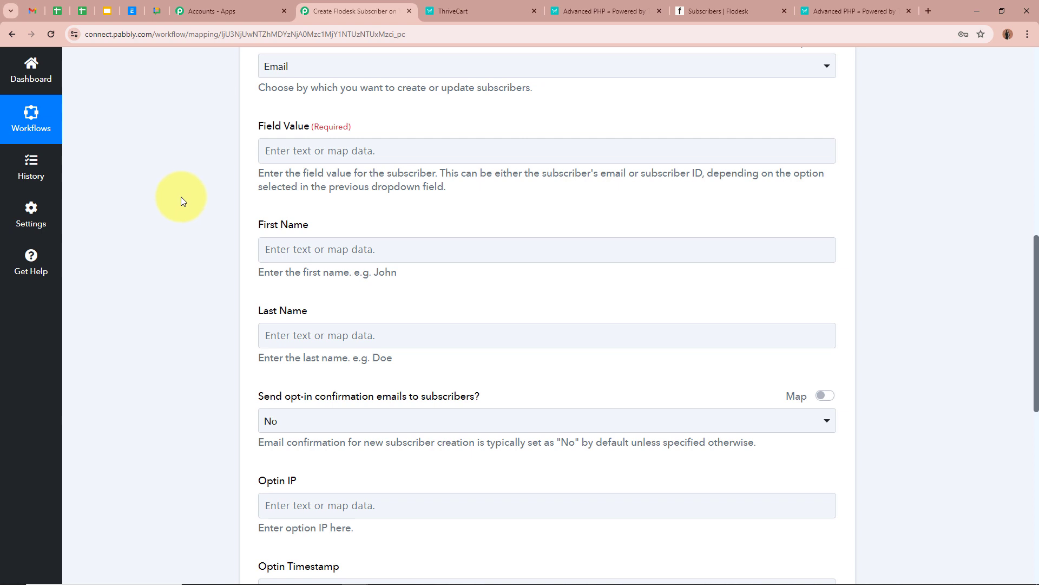
click(281, 150)
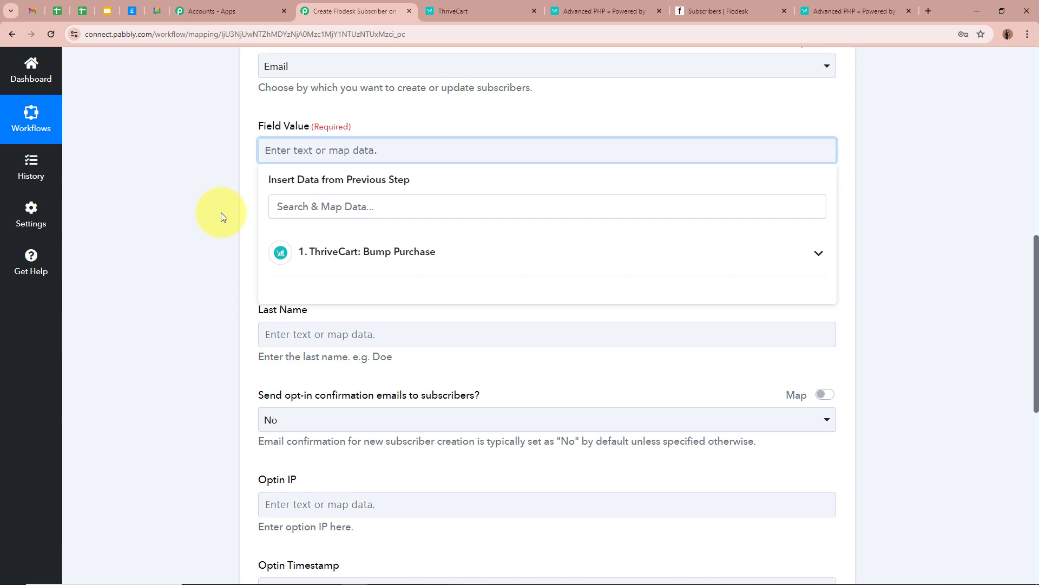
scroll(221, 212, up, 8)
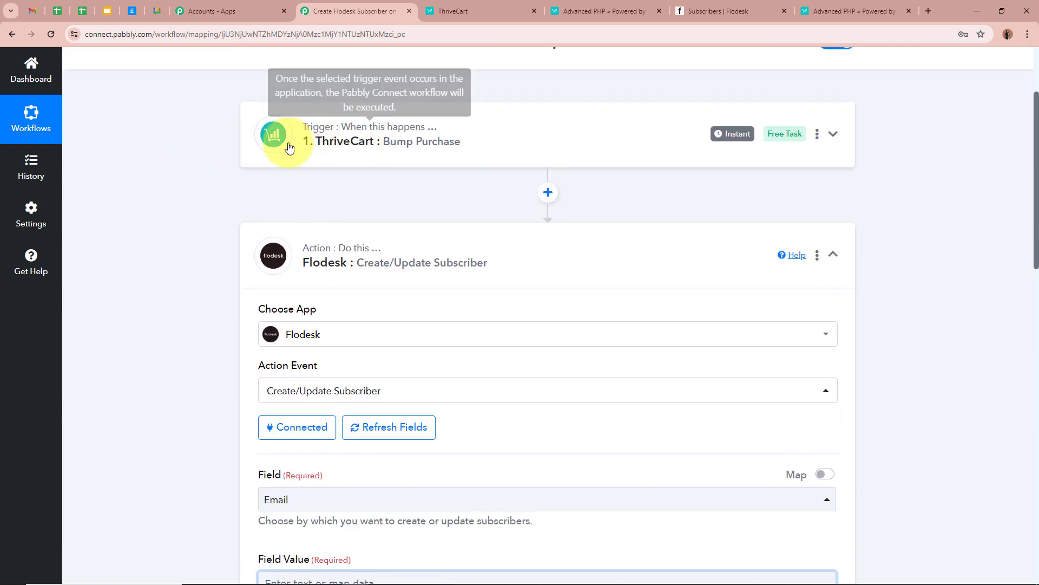
scroll(227, 272, down, 5)
scroll(226, 272, down, 3)
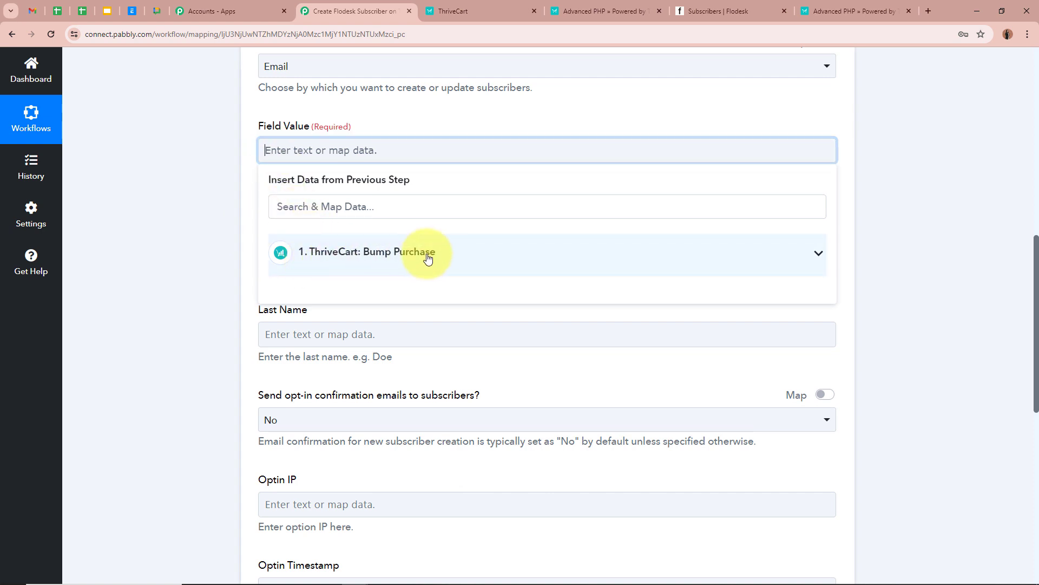
click(820, 259)
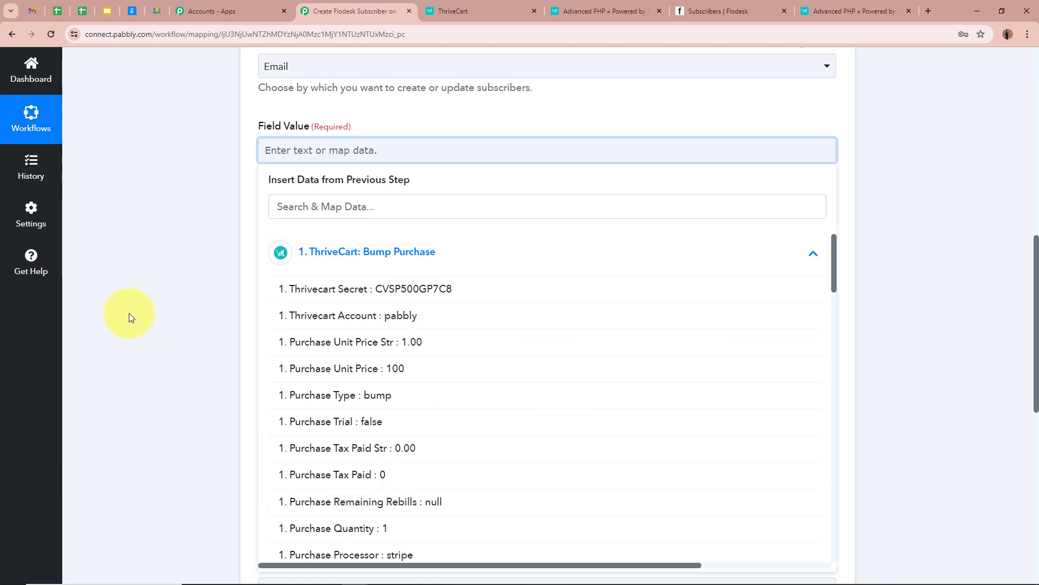
click(444, 208)
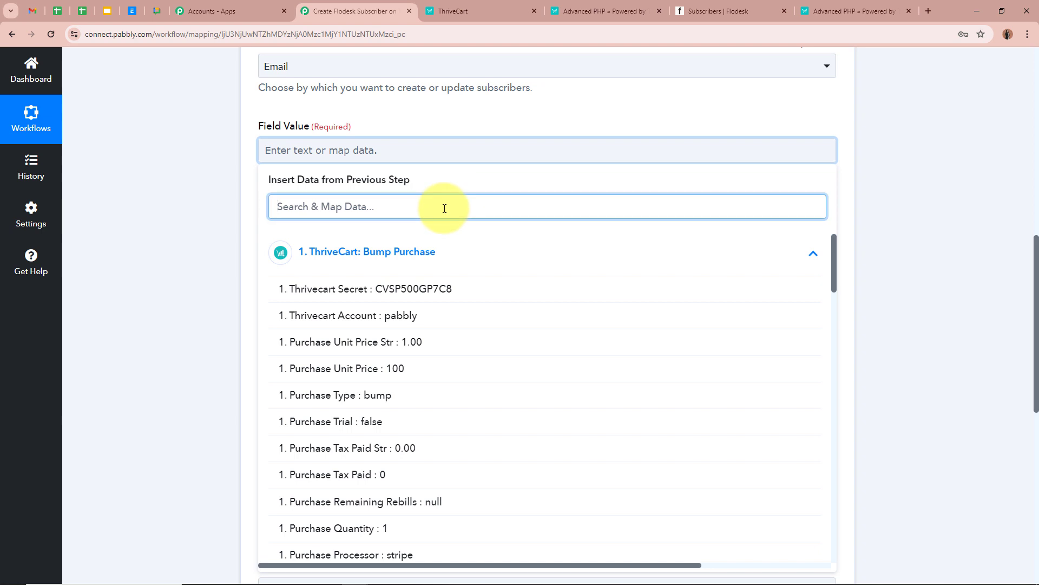
text(Email)
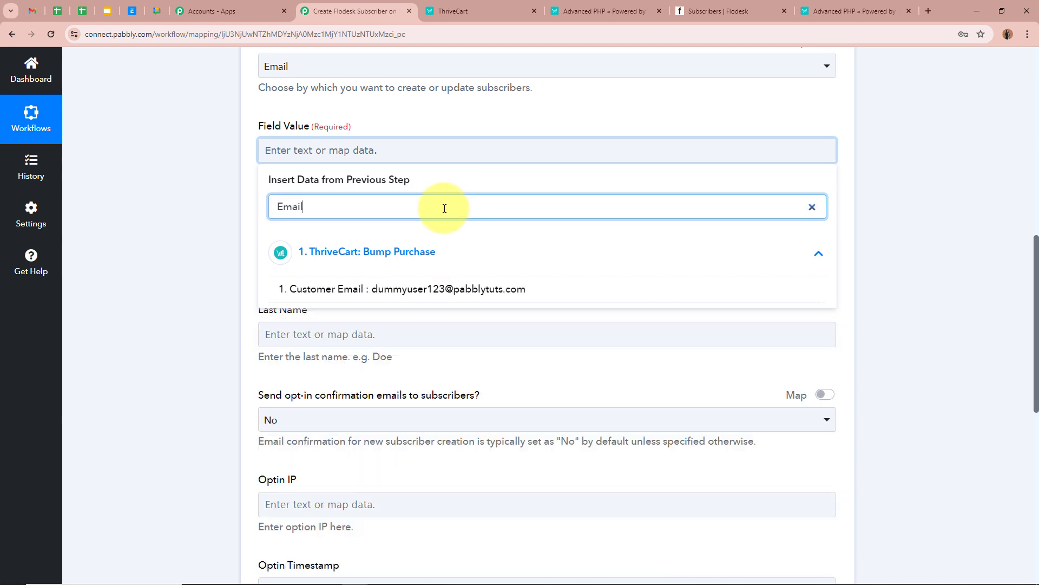
click(456, 292)
click(216, 158)
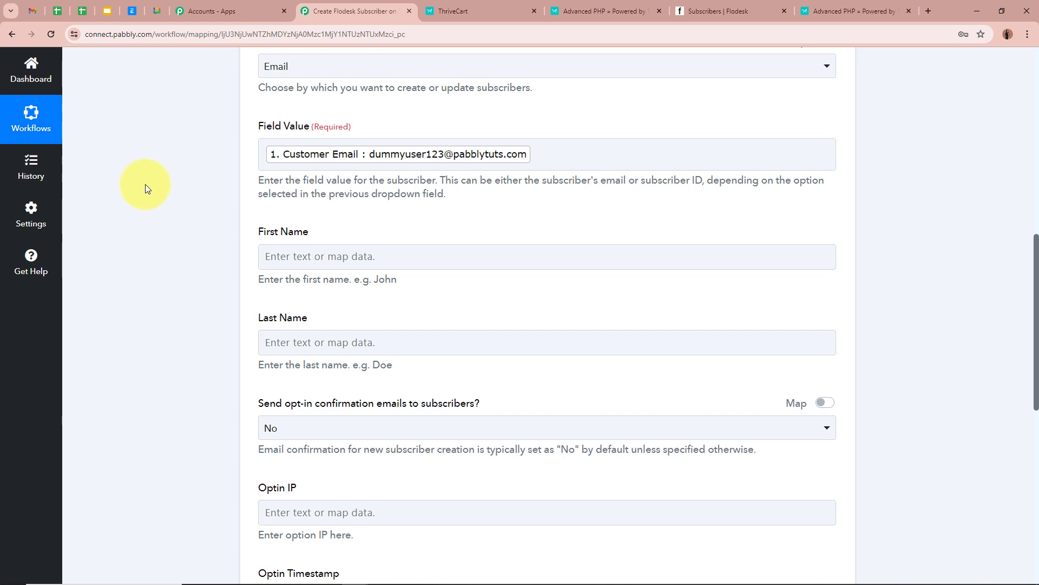
Map ThriveCart's Customer First Name into the First Name field.
click(454, 145)
click(235, 201)
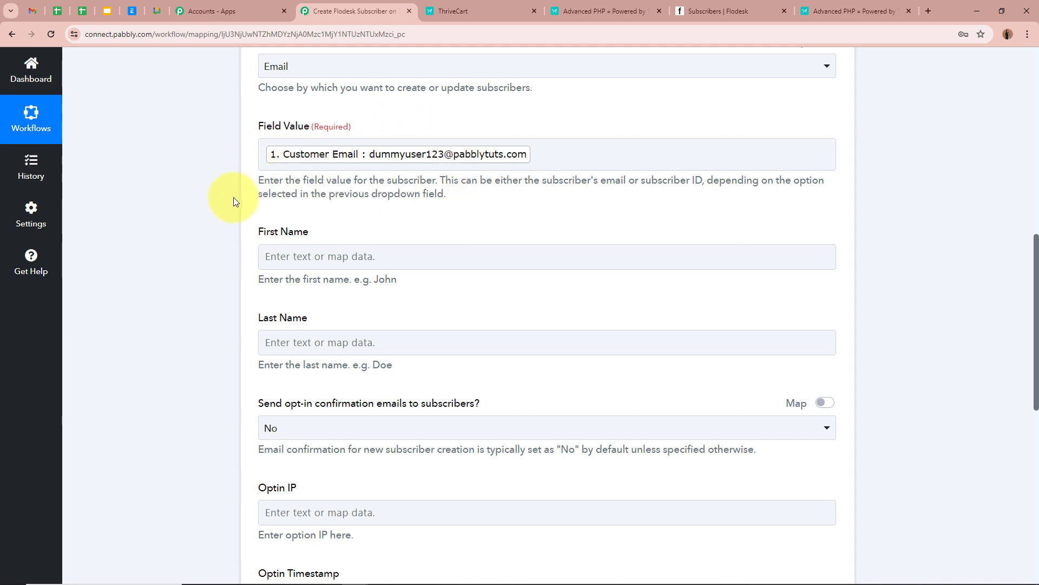
scroll(194, 270, down, 1)
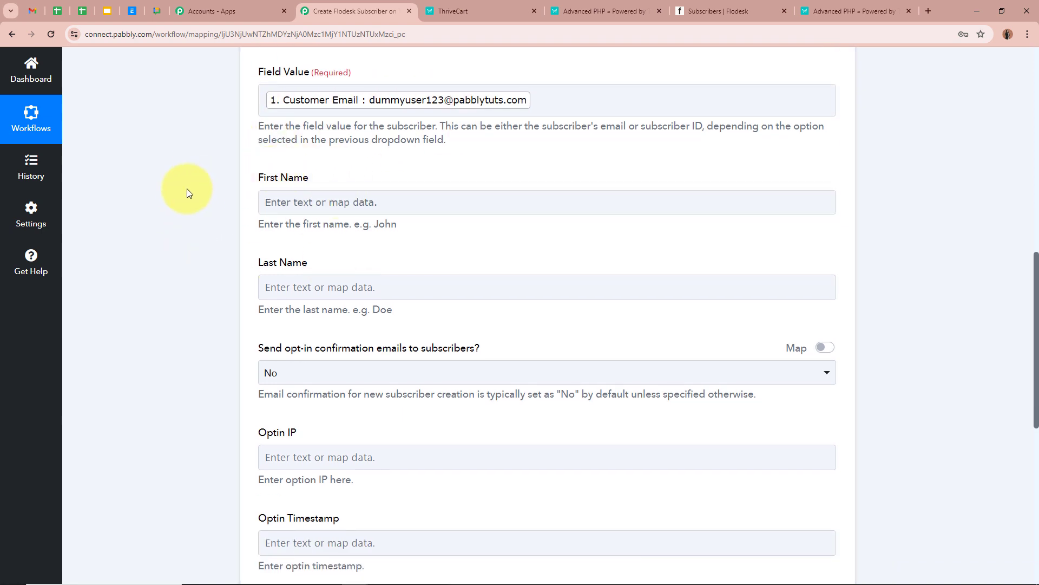
click(343, 204)
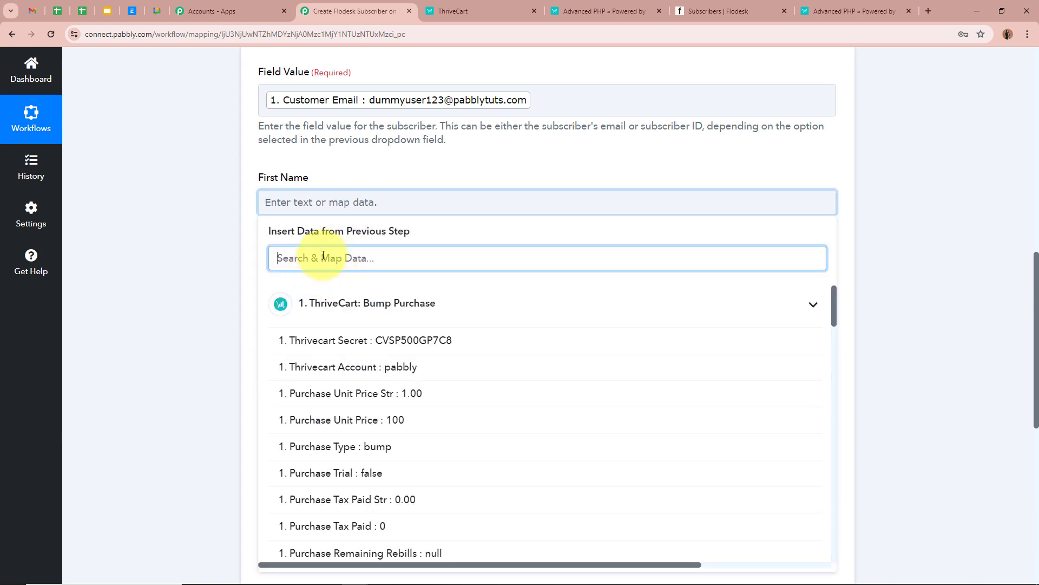
text(Fi)
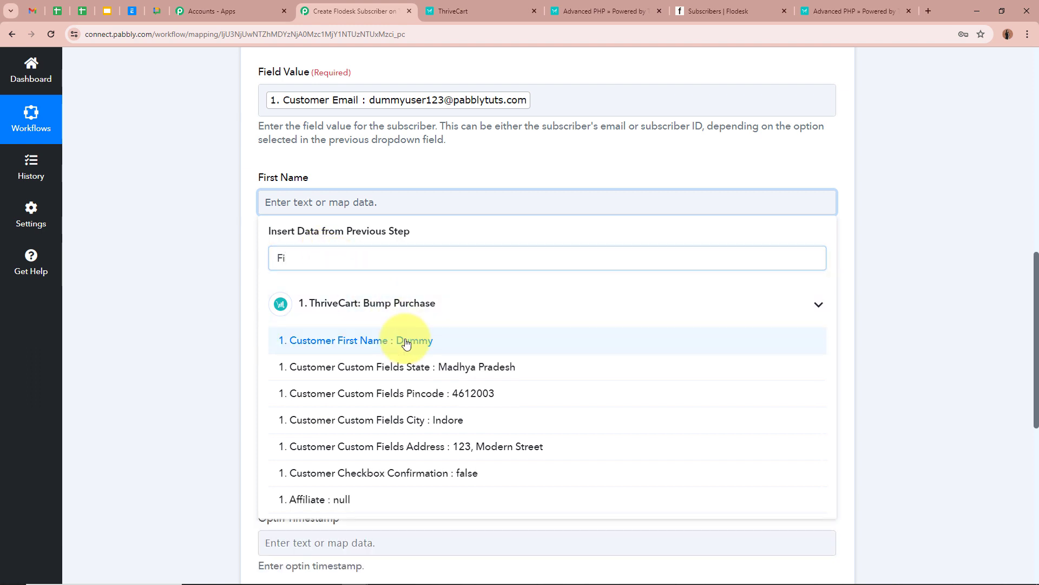
click(357, 341)
click(199, 277)
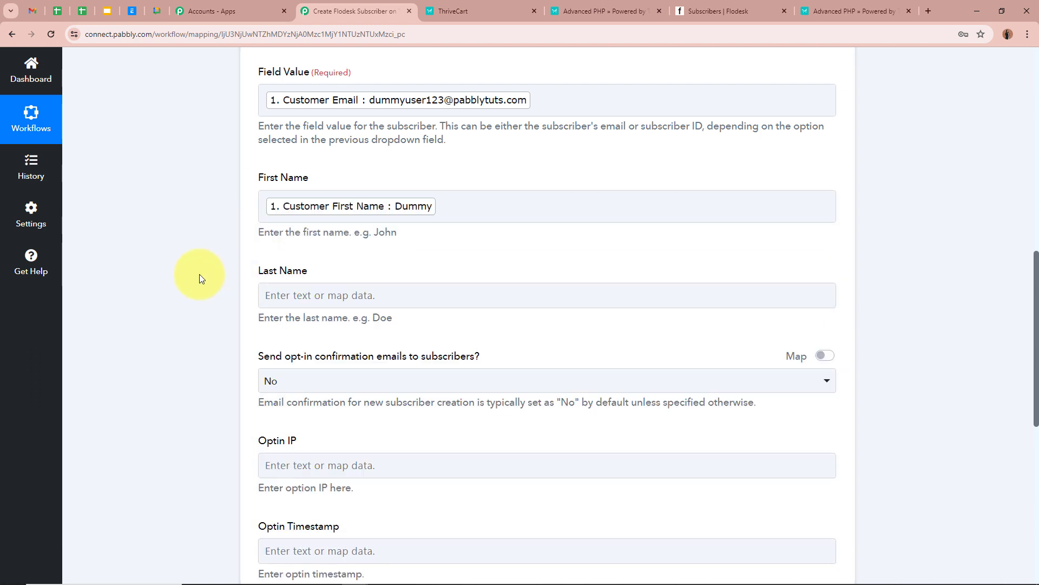
Search 'Last' and map Customer Last Name into the Last Name field.
scroll(199, 274, down, 2)
click(369, 187)
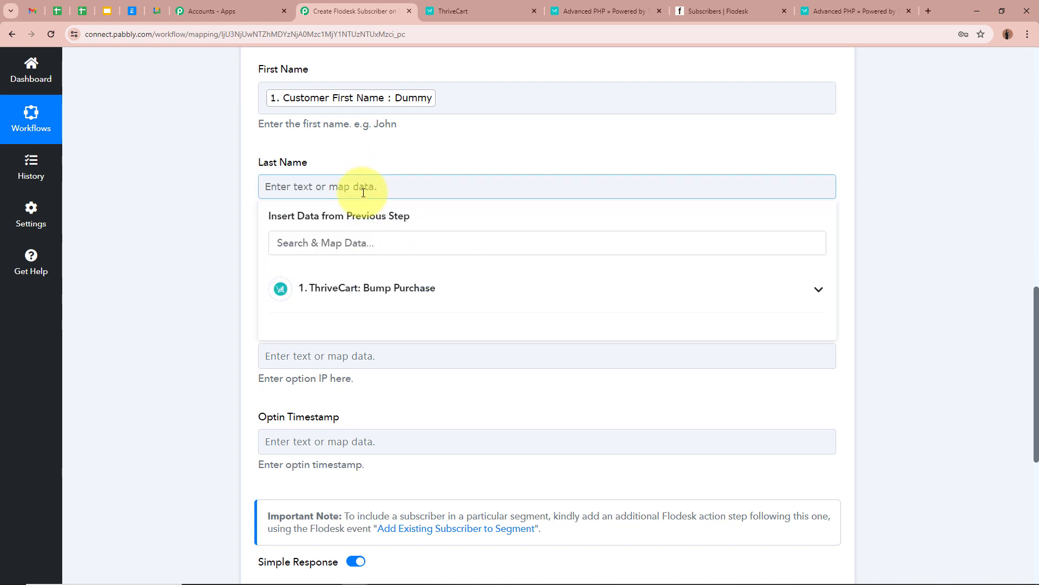
click(371, 242)
text(L)
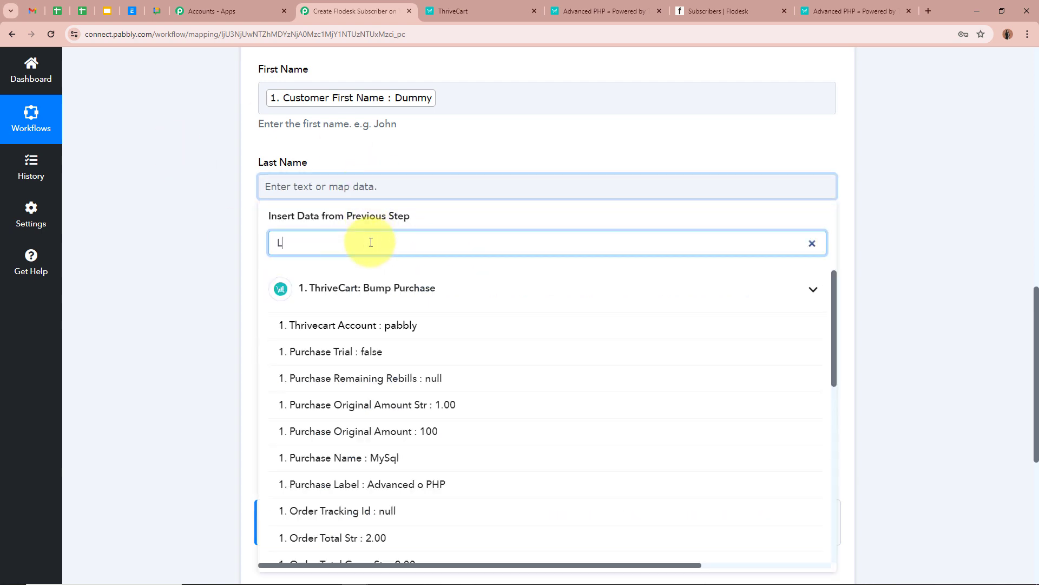
text(ast)
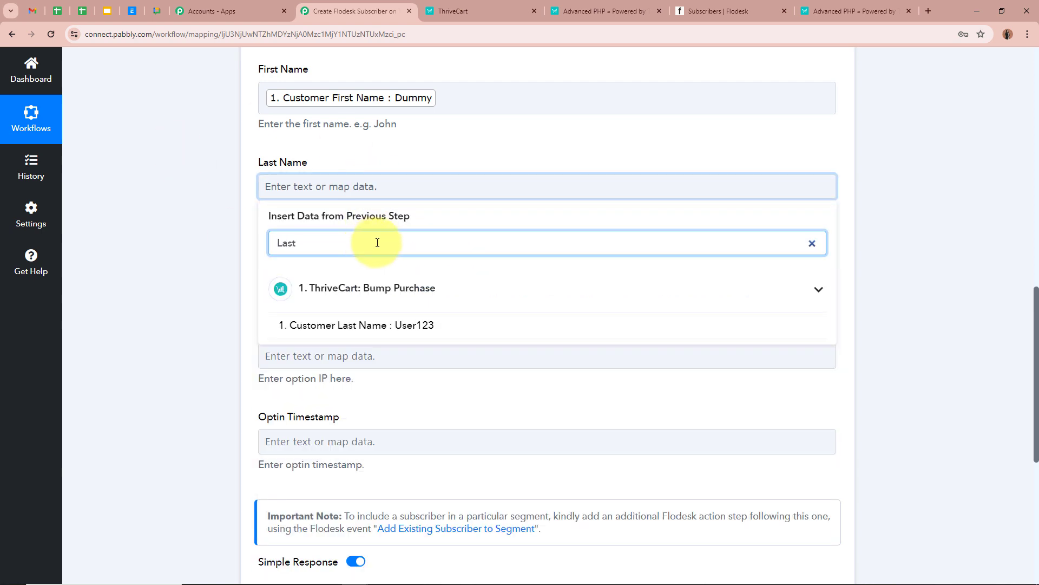
click(486, 321)
scroll(212, 253, down, 2)
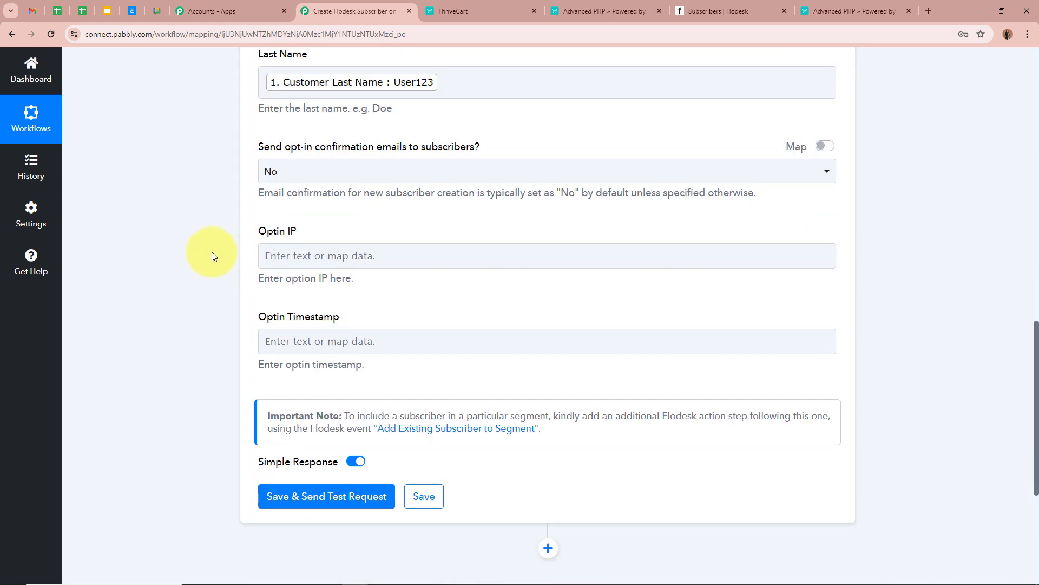
scroll(118, 323, up, 2)
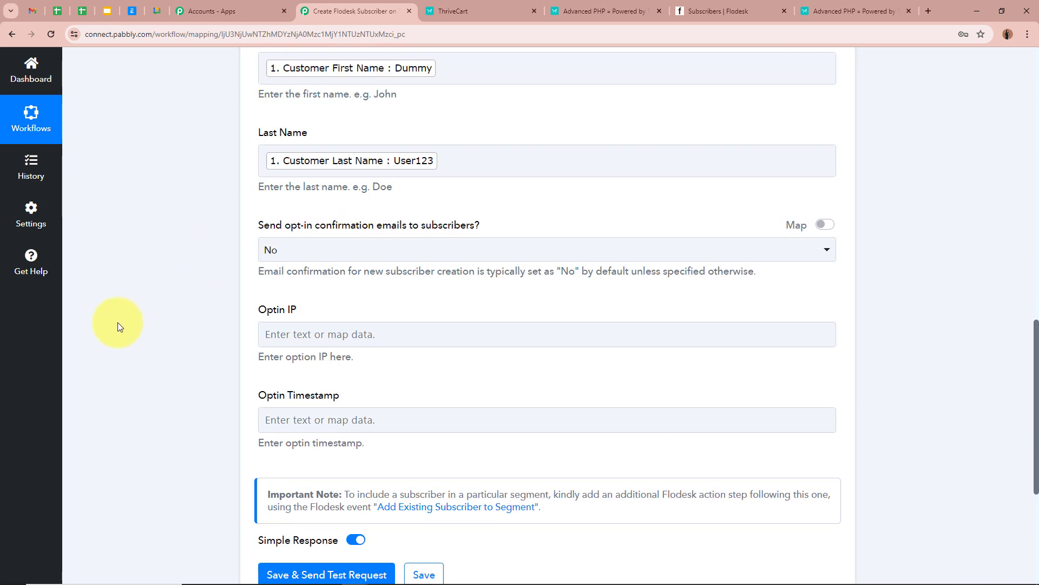
scroll(118, 323, down, 4)
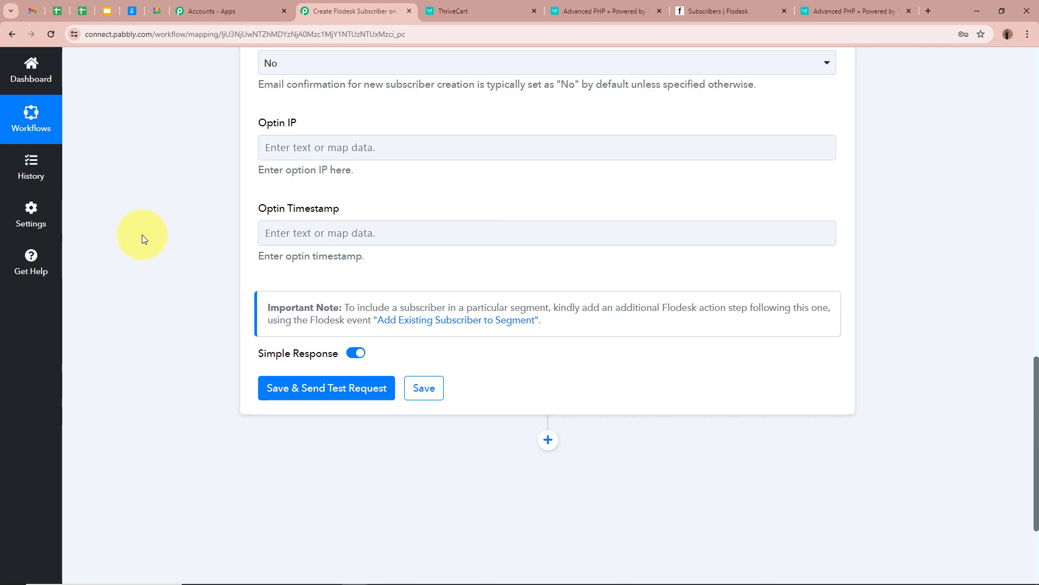
scroll(145, 239, up, 5)
scroll(150, 244, down, 6)
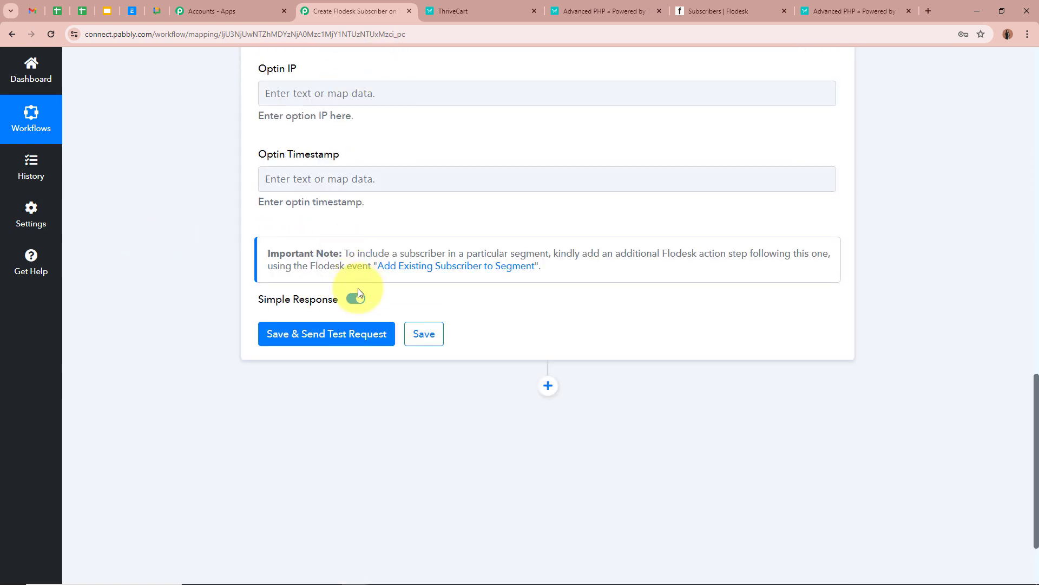
Save and send a test request, confirm the subscriber status is active, then view Flodesk subscribers.
click(324, 347)
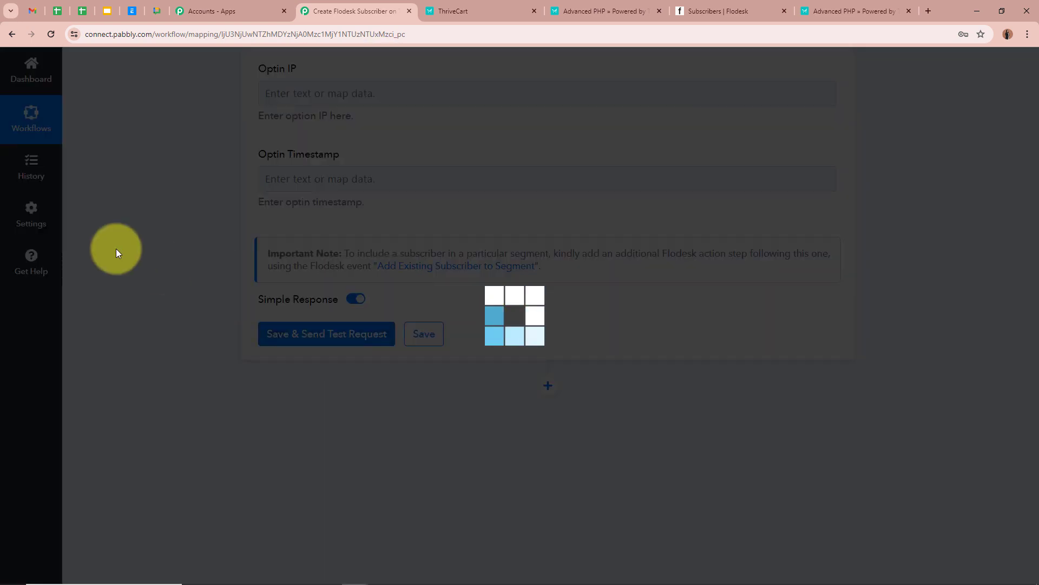
scroll(116, 249, down, 3)
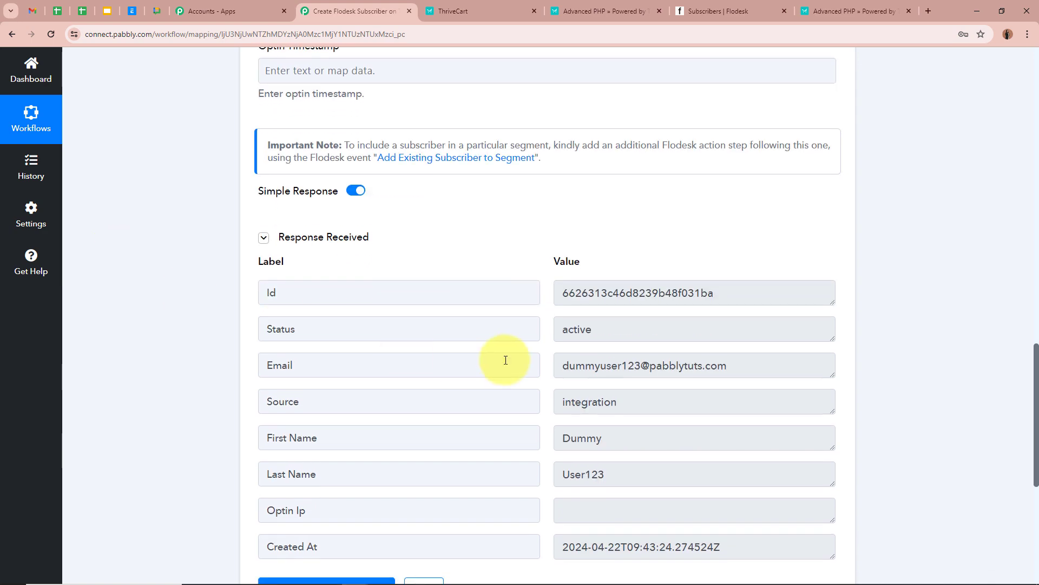
scroll(554, 310, down, 6)
scroll(541, 308, up, 5)
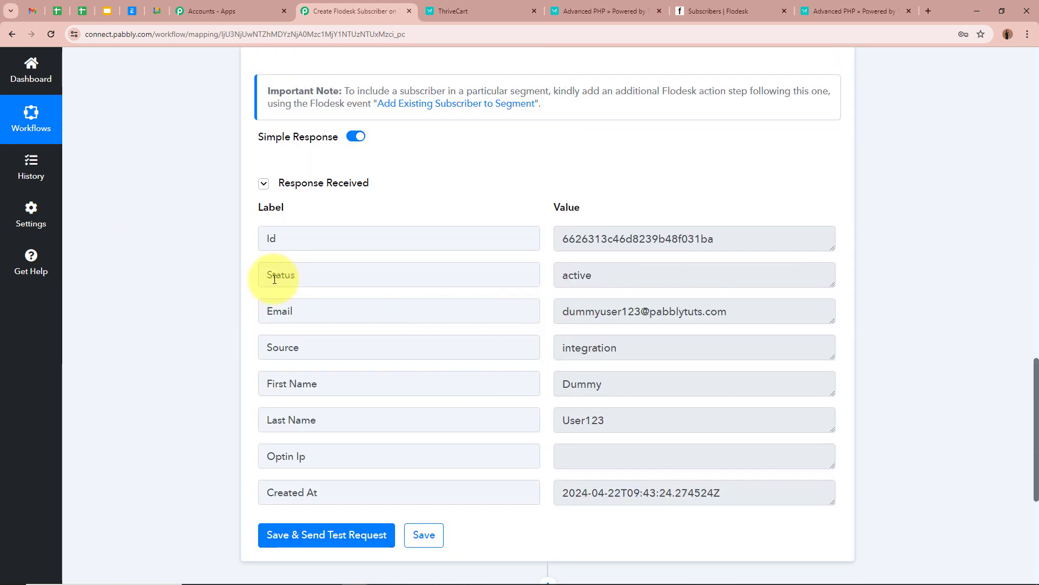
drag(269, 277, 471, 281)
drag(561, 276, 872, 299)
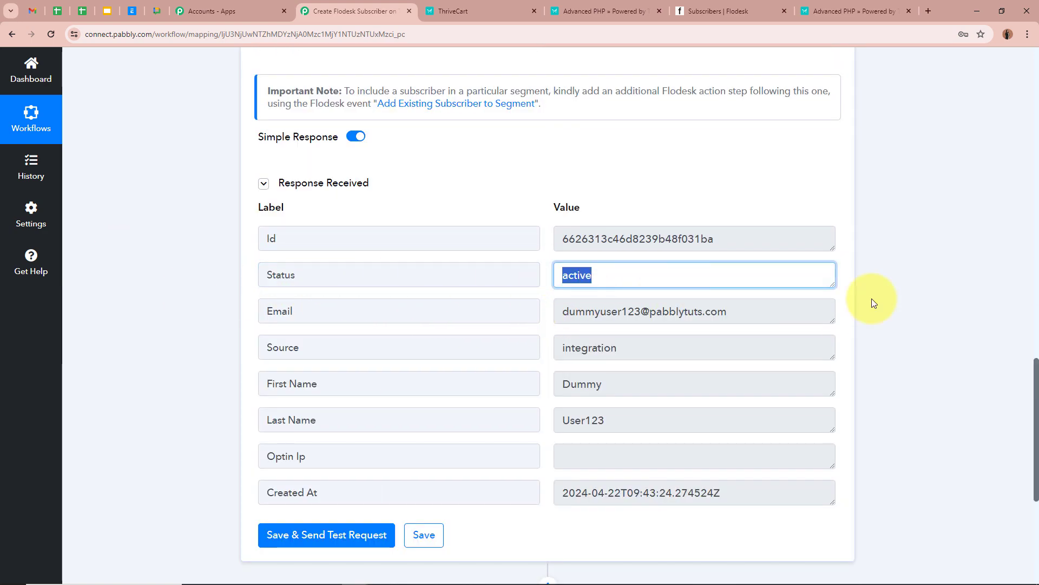
click(939, 306)
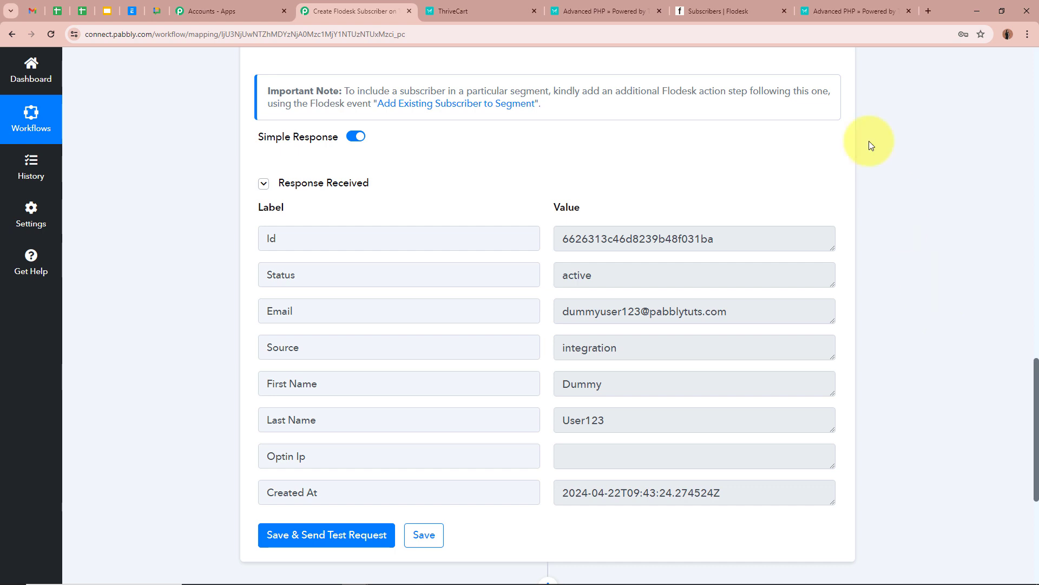
click(741, 10)
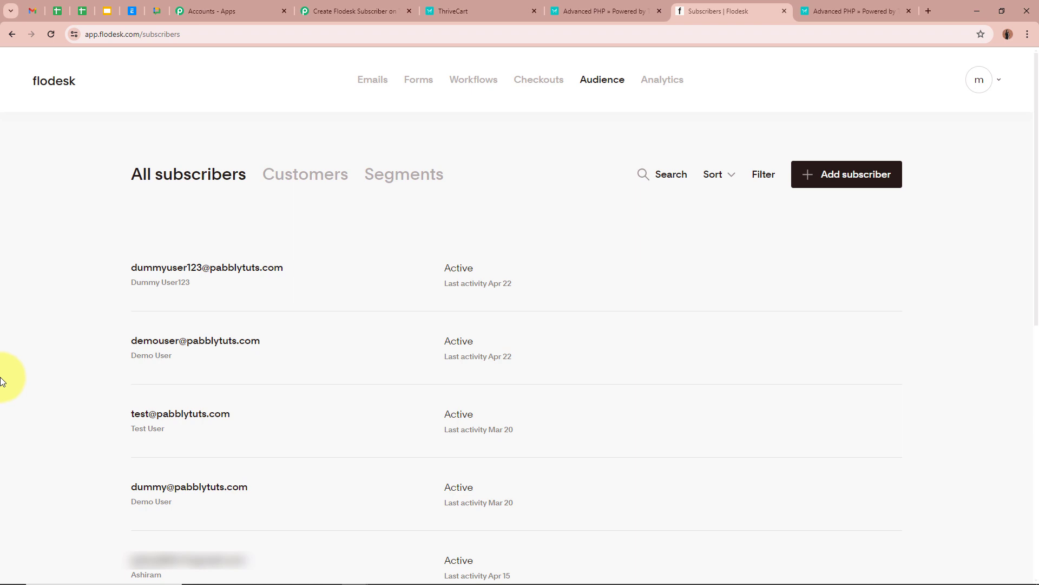
Copy the Advanced PHP checkout URL from ThriveCart's Products list and open a blank tab.
click(489, 9)
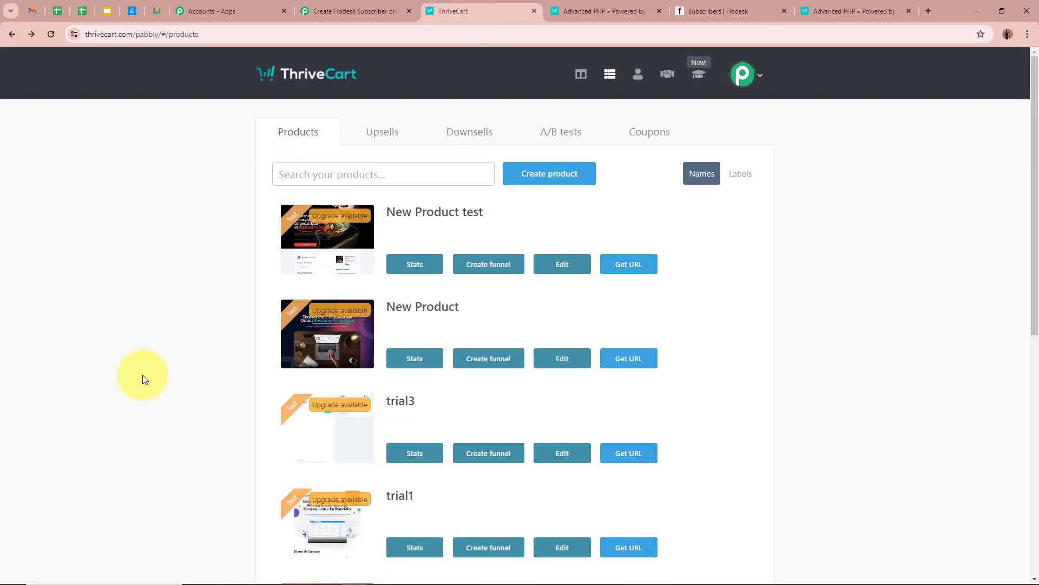
scroll(146, 376, down, 5)
scroll(149, 372, down, 2)
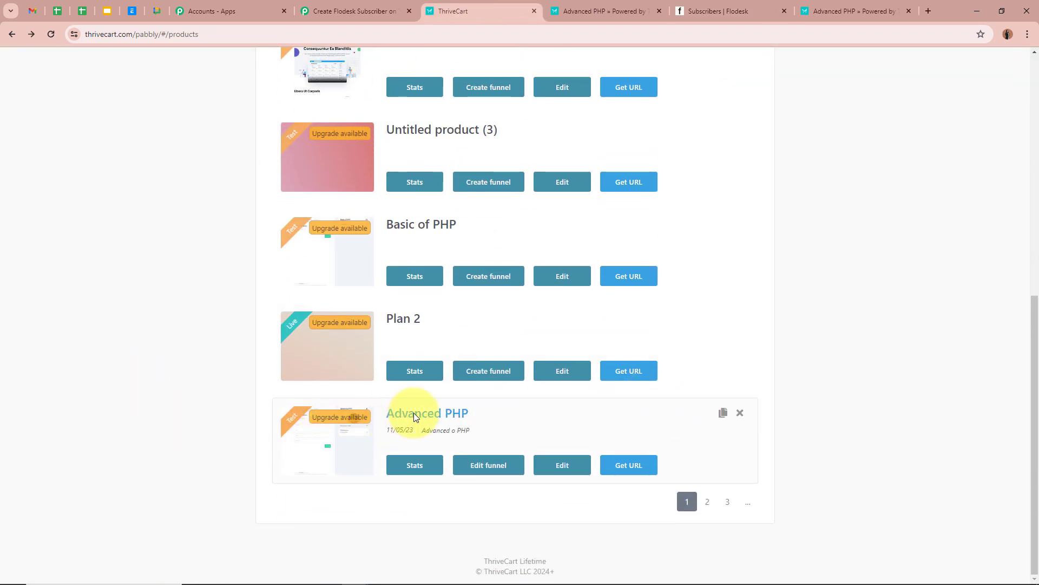
click(638, 465)
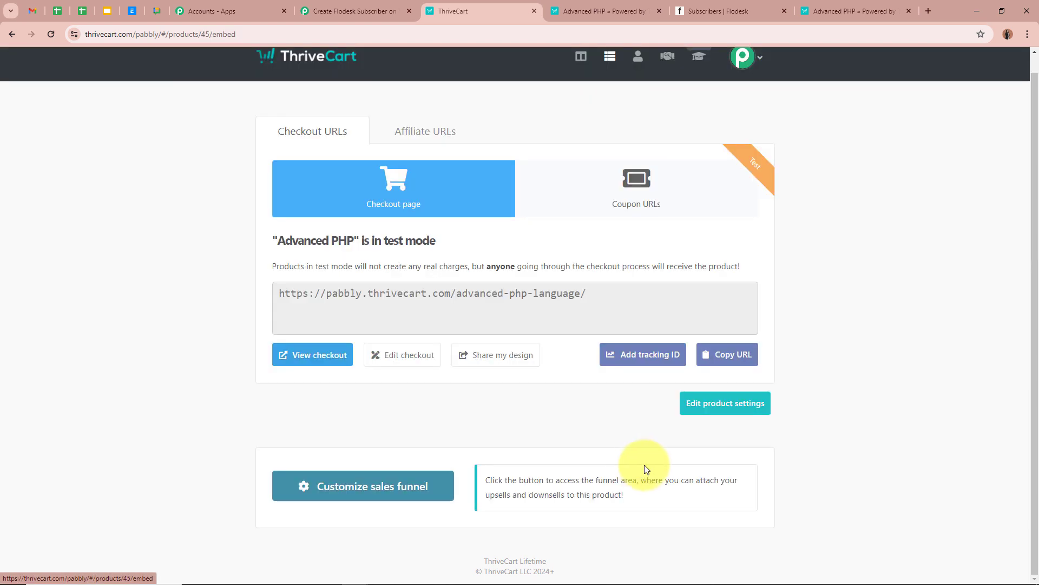
click(728, 354)
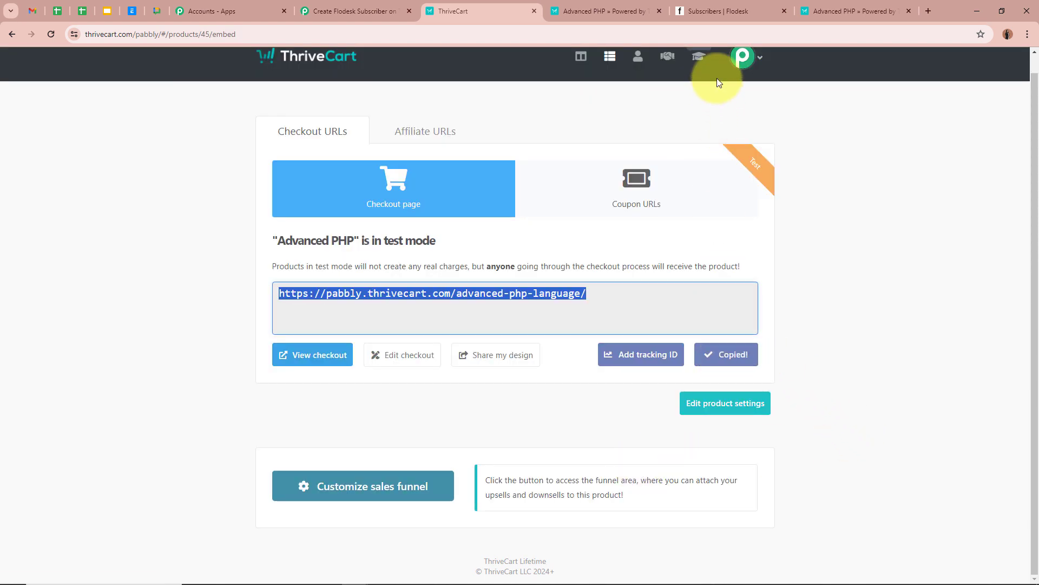
click(929, 11)
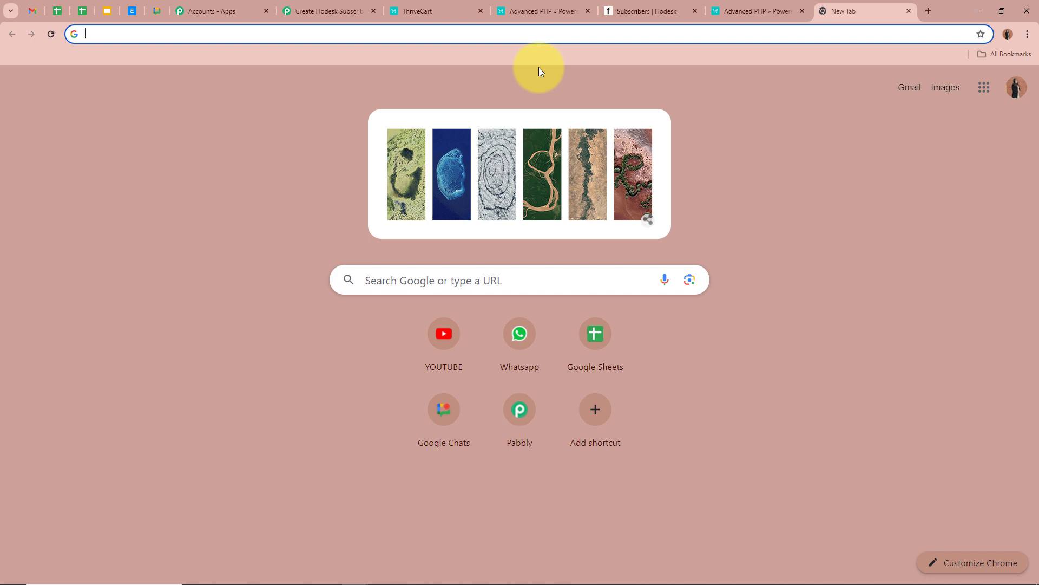
Load the Advanced PHP checkout from the copied URL, keep the MySql bump on, and continue.
key(ctrl+v)
key(Return)
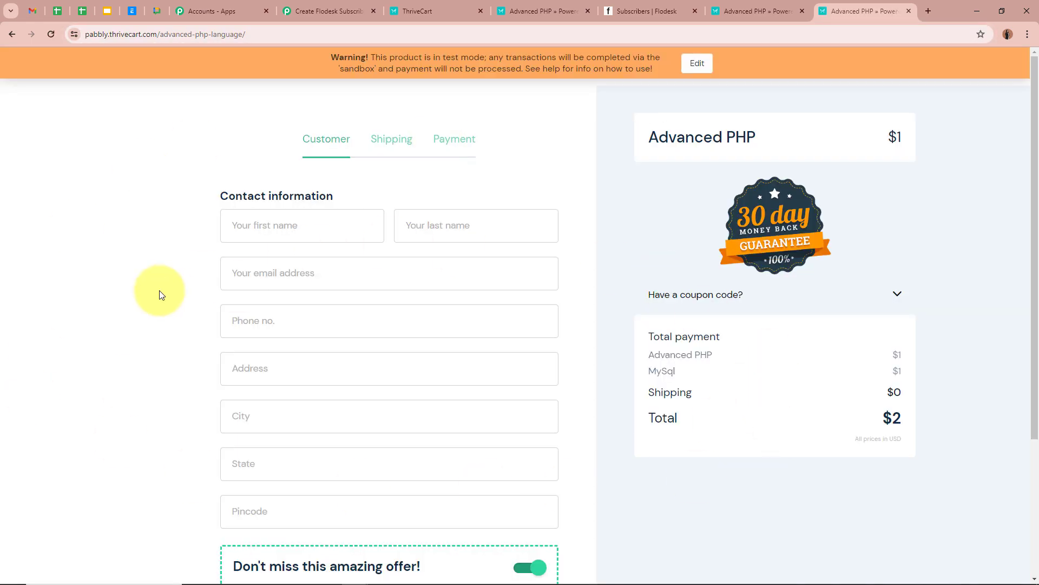
scroll(160, 295, down, 3)
scroll(159, 295, up, 3)
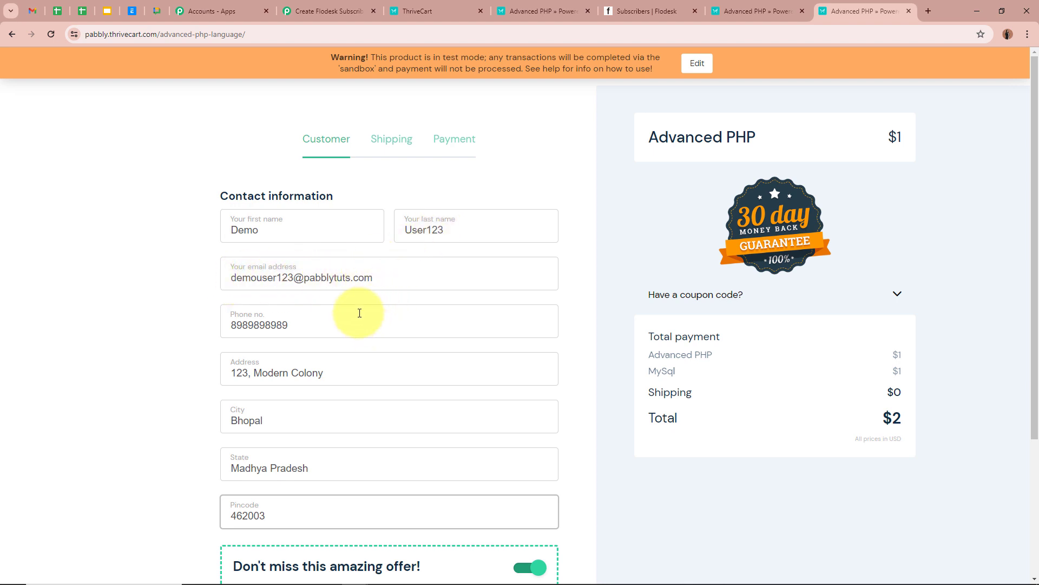
scroll(158, 318, down, 2)
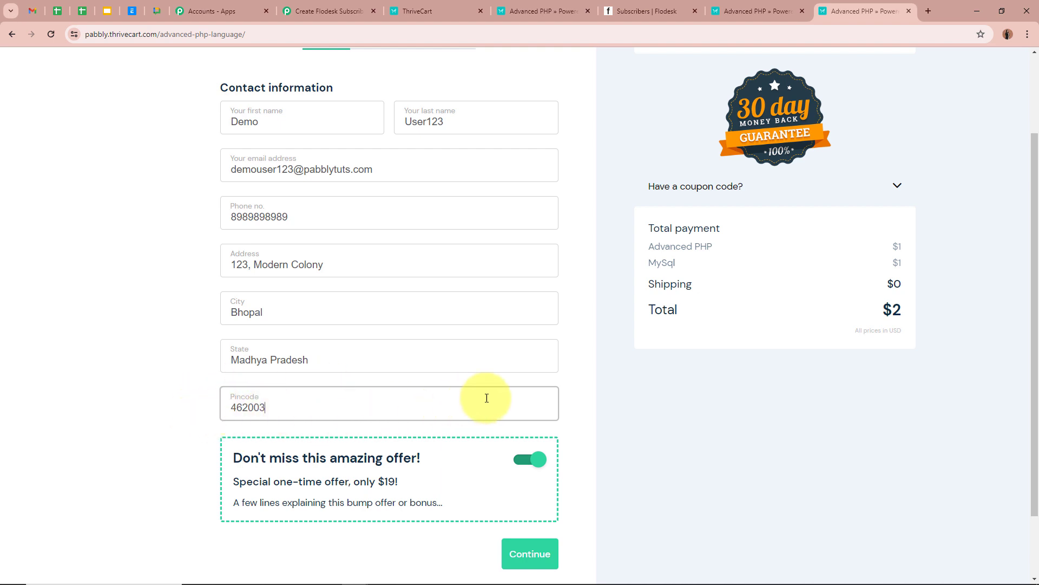
scroll(482, 404, down, 2)
click(536, 479)
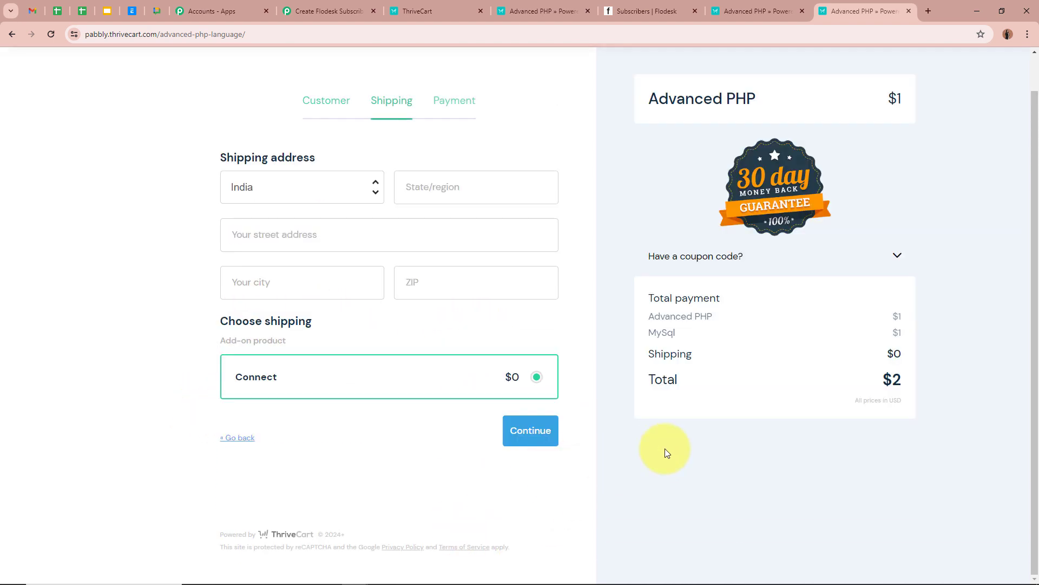
Continue past shipping, enter the test card details, and complete the $2 order.
scroll(665, 448, up, 1)
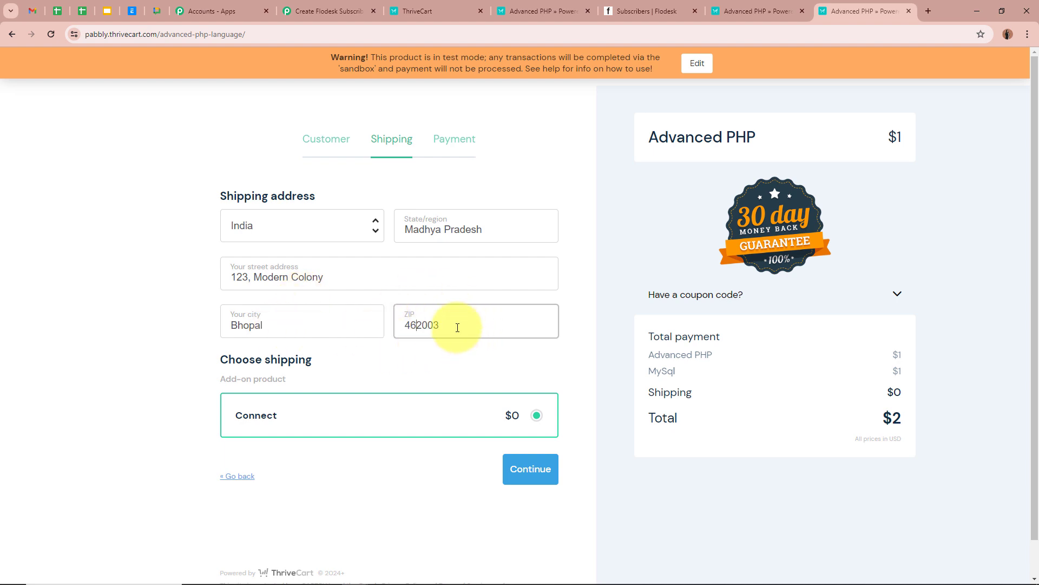
click(529, 469)
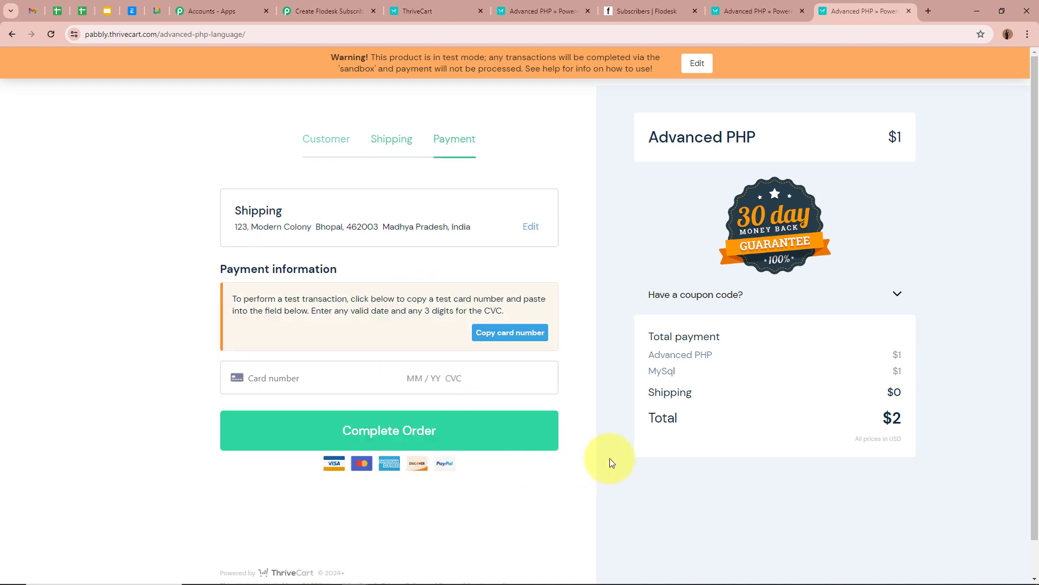
click(306, 382)
text(41)
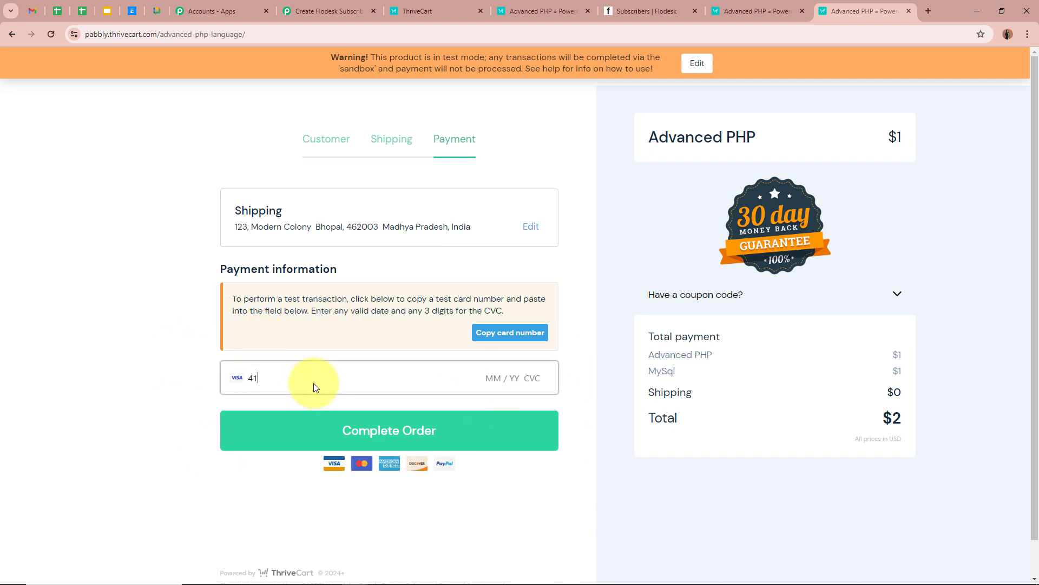
text(11 1111 1111 1111 07 / 26 123)
click(459, 433)
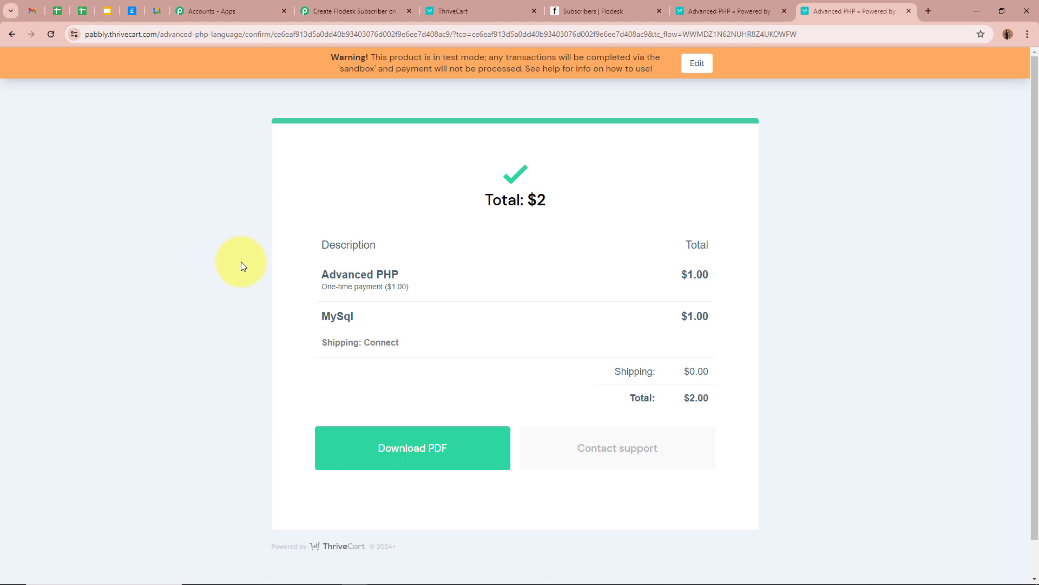
Highlight the purchased Advanced PHP and MySql items, then return to the Flodesk subscriber list.
drag(312, 267, 233, 316)
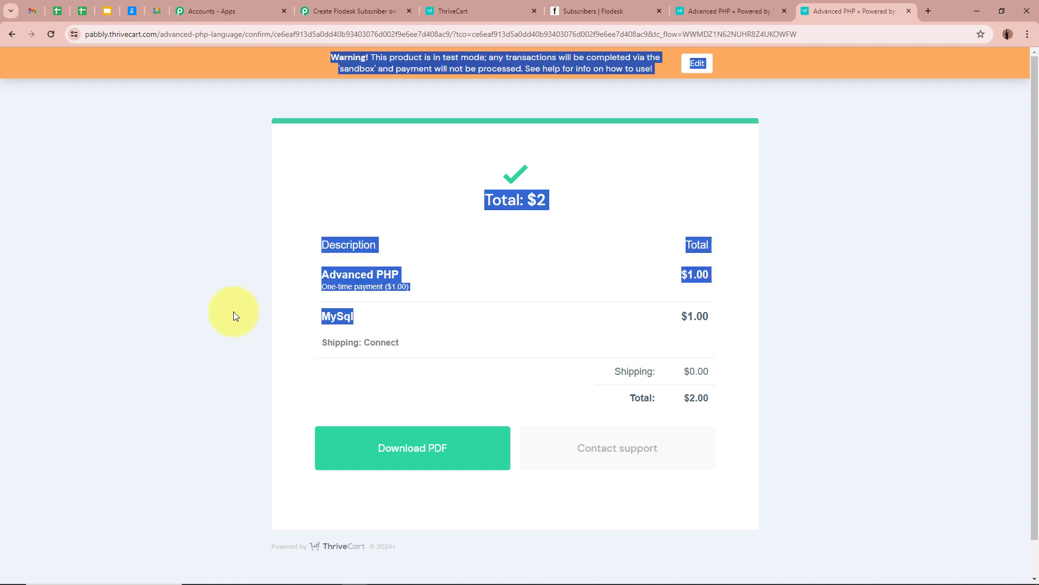
click(223, 312)
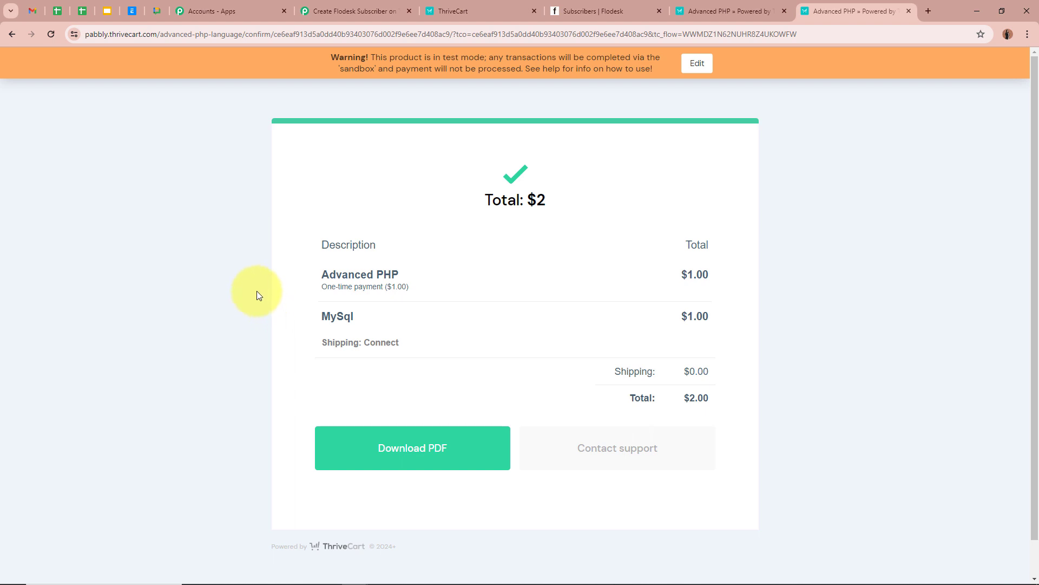
click(590, 11)
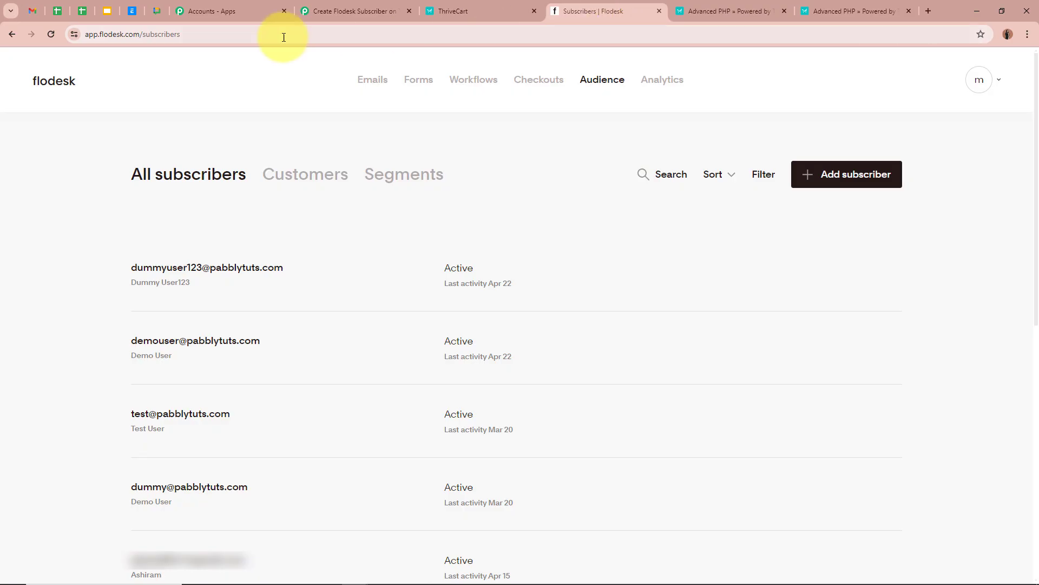
Refresh the Flodesk subscribers list to confirm the new checkout subscriber, then return to the Pabbly workflow.
click(50, 34)
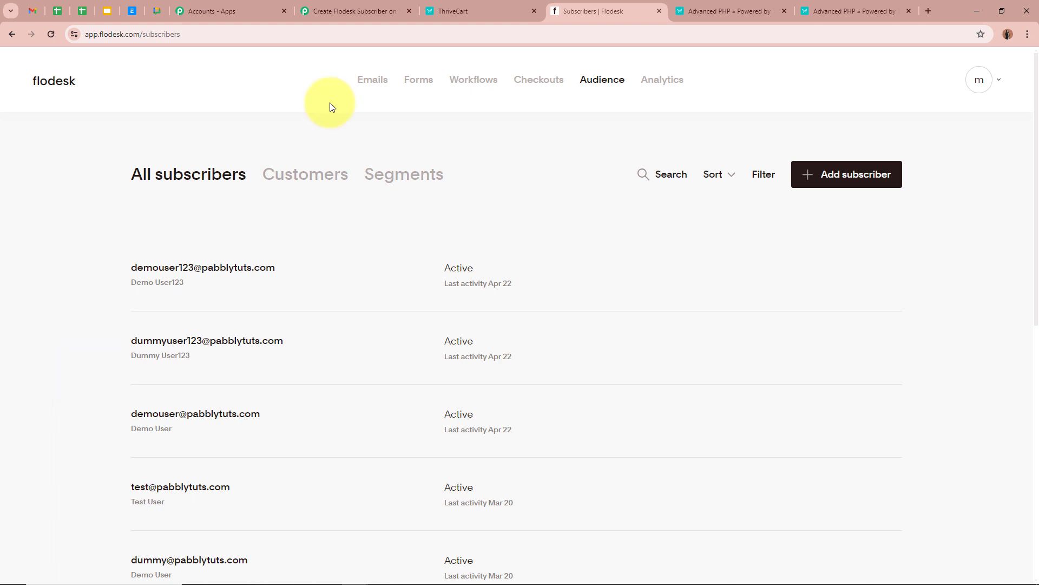
click(390, 10)
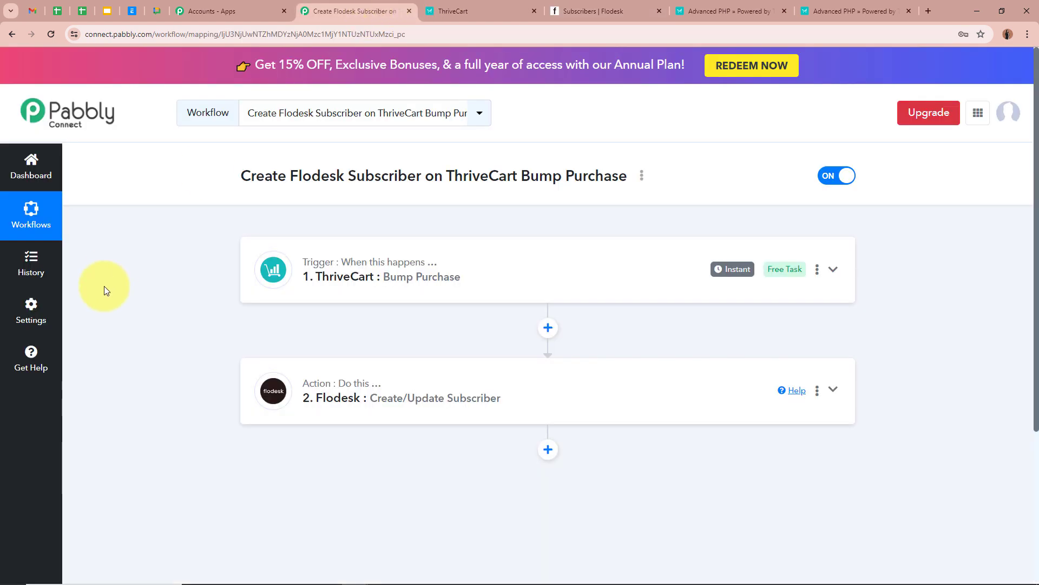